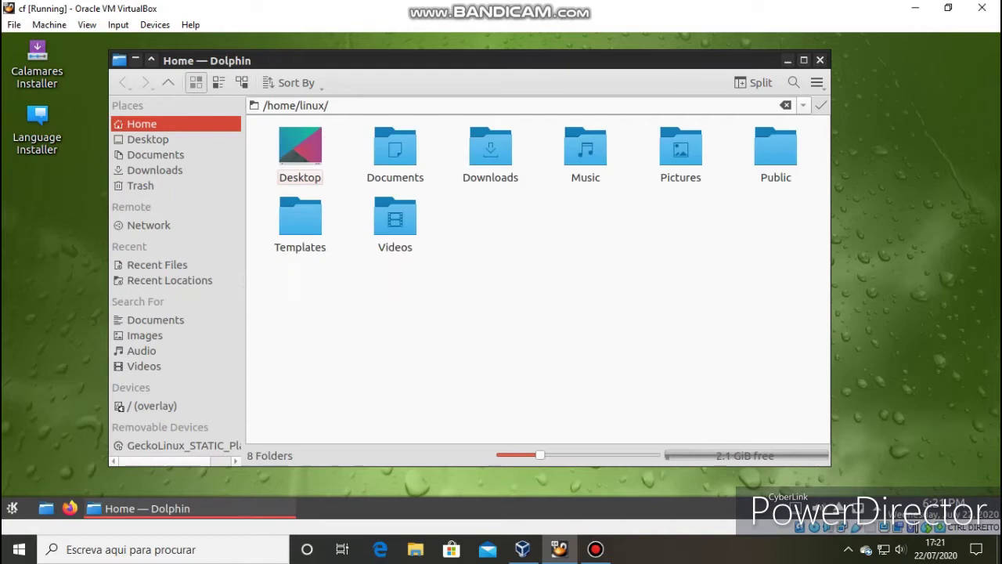
Make the file manager window smaller, view the Desktop, Documents and Downloads folders, and close the window
drag(830, 466, 822, 382)
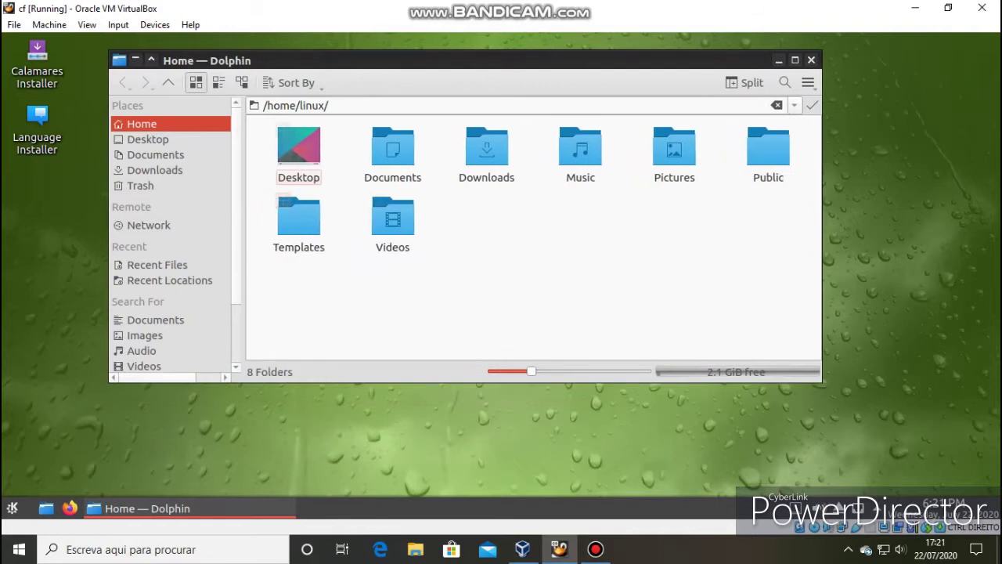
click(148, 139)
click(155, 155)
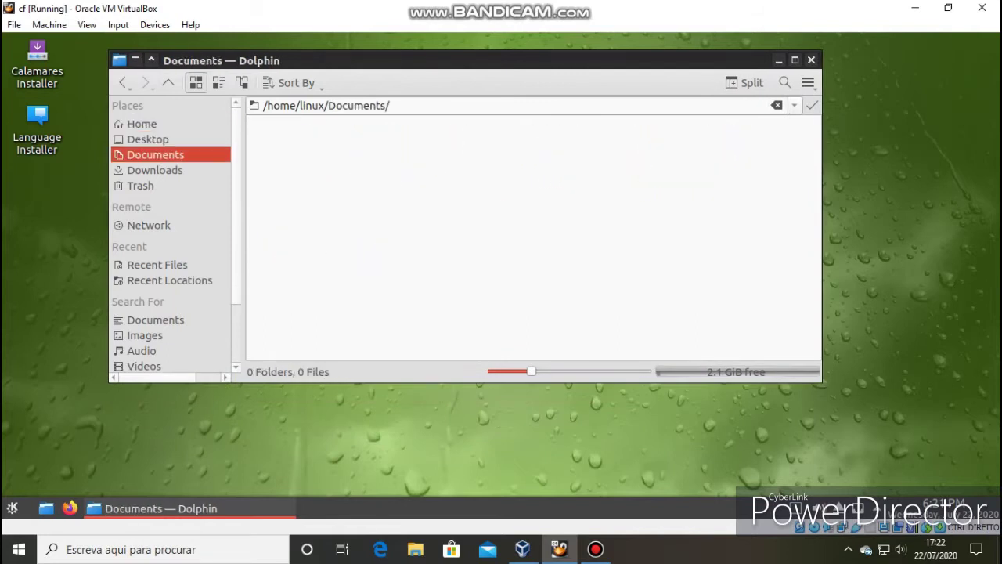
click(155, 170)
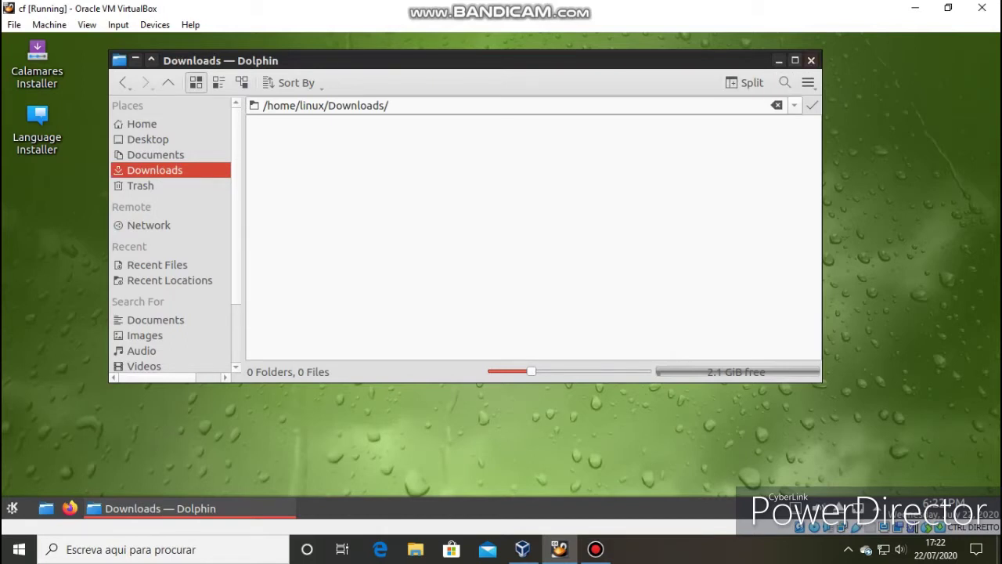
click(812, 60)
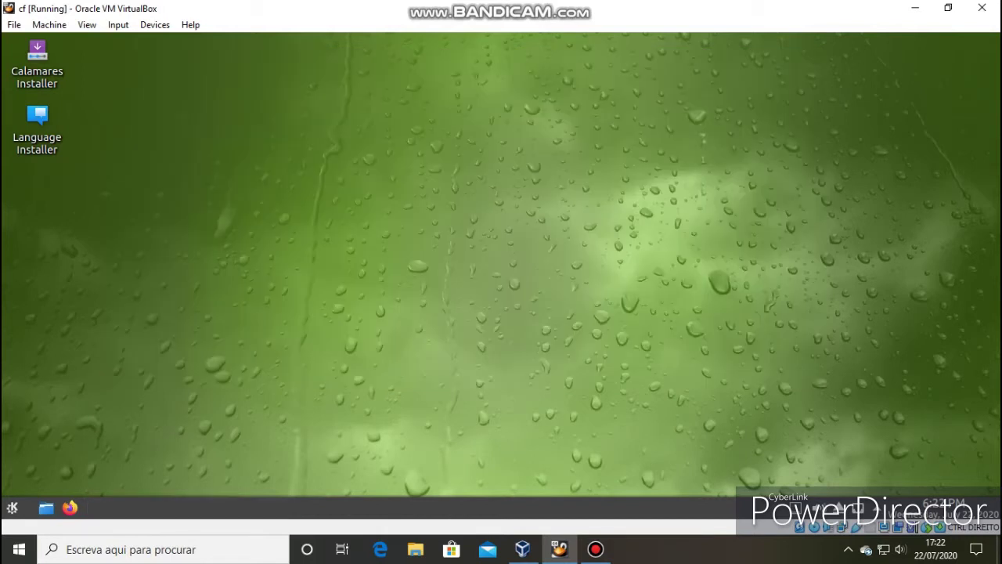
Open YaST Control Center, start the Hardware Information probe and abort it
click(12, 507)
mouse_move(133, 411)
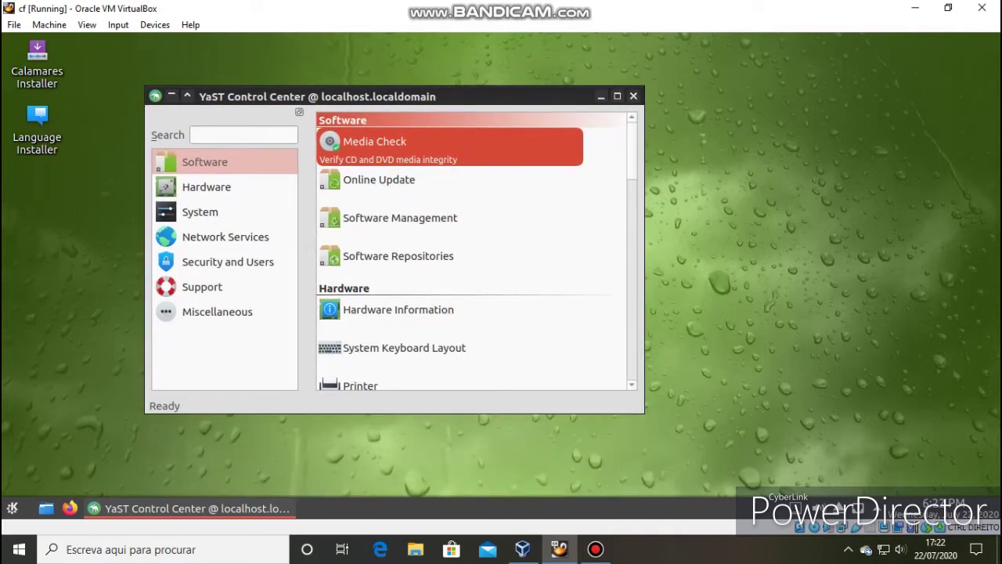
scroll(450, 243, down, 2)
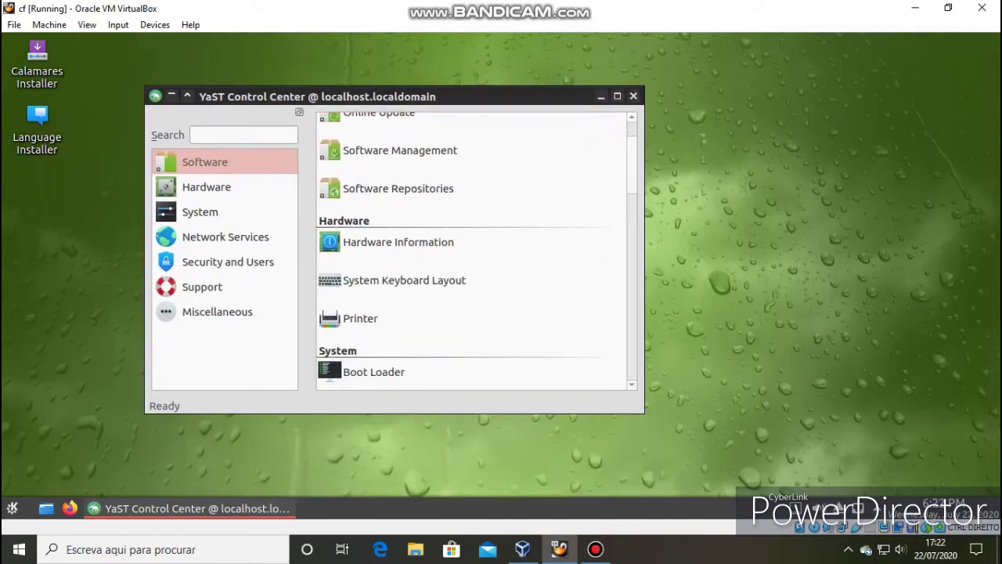
click(423, 246)
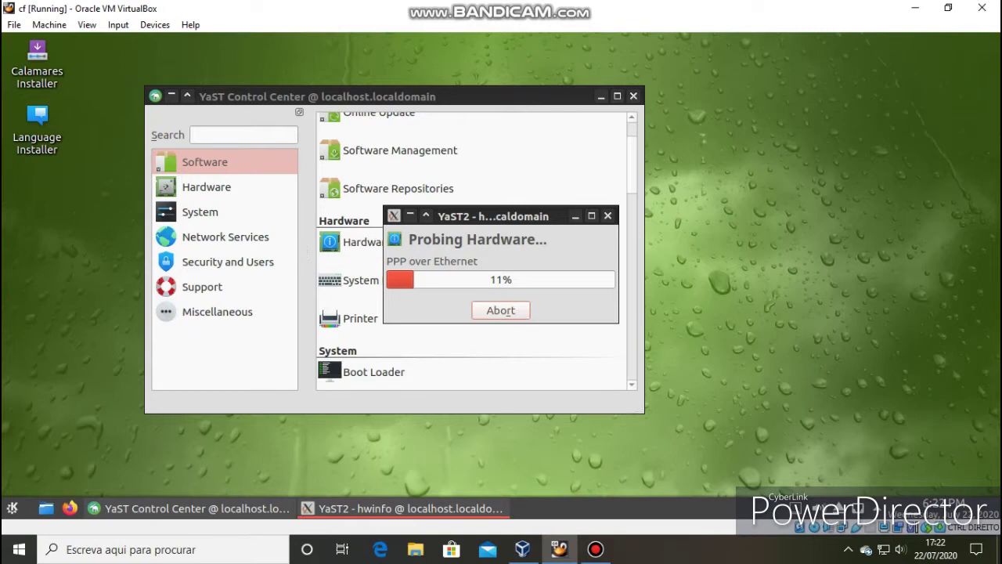
click(501, 310)
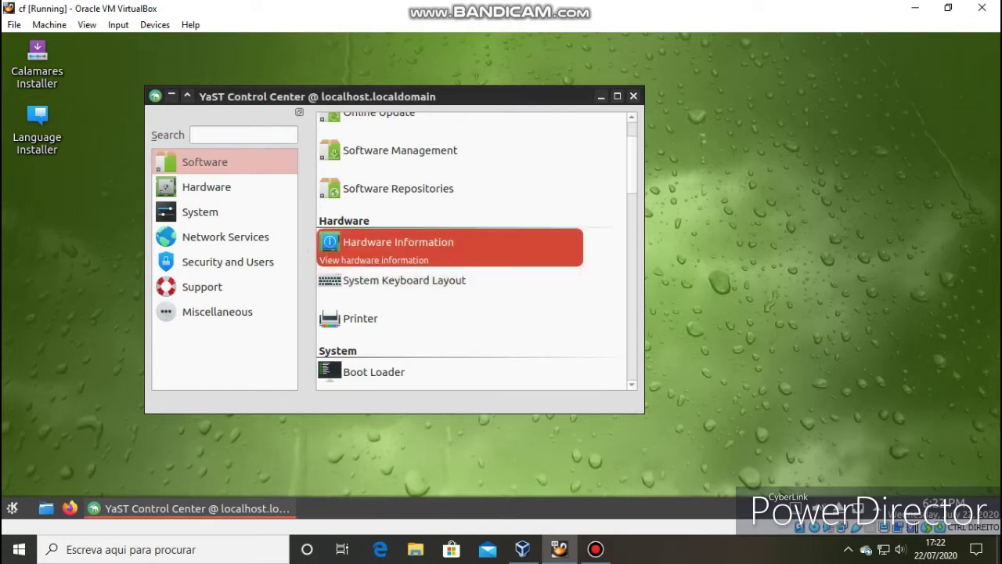
Look through YaST's System, Network Services, Security and Users, Support and Miscellaneous sections, and close the control center
click(226, 237)
click(201, 212)
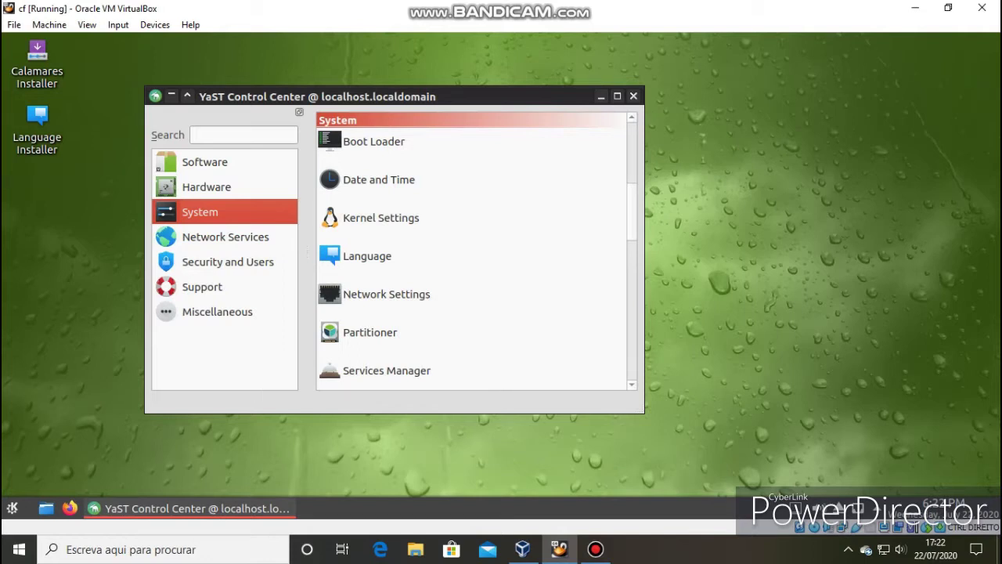
click(226, 237)
click(228, 263)
click(201, 287)
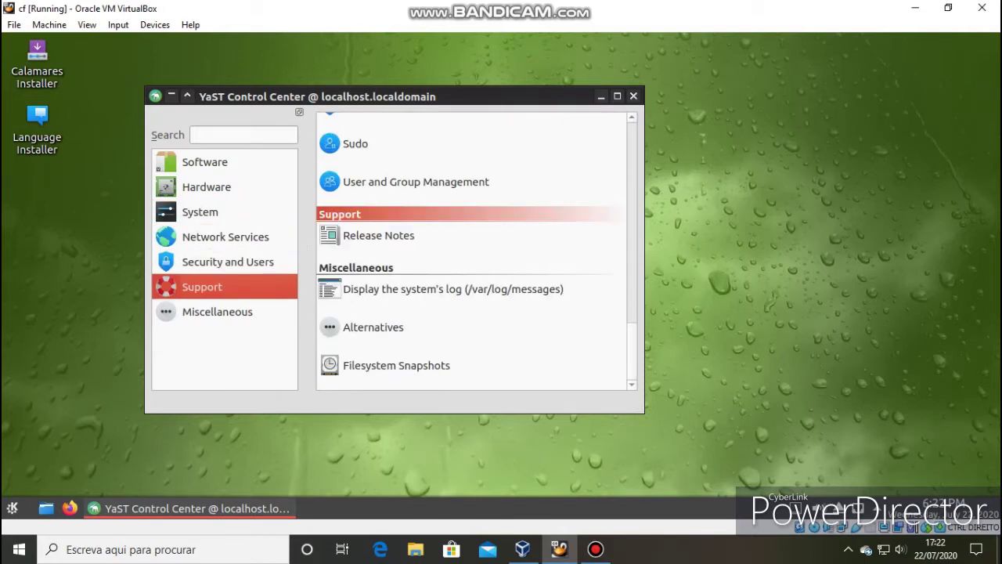
click(217, 311)
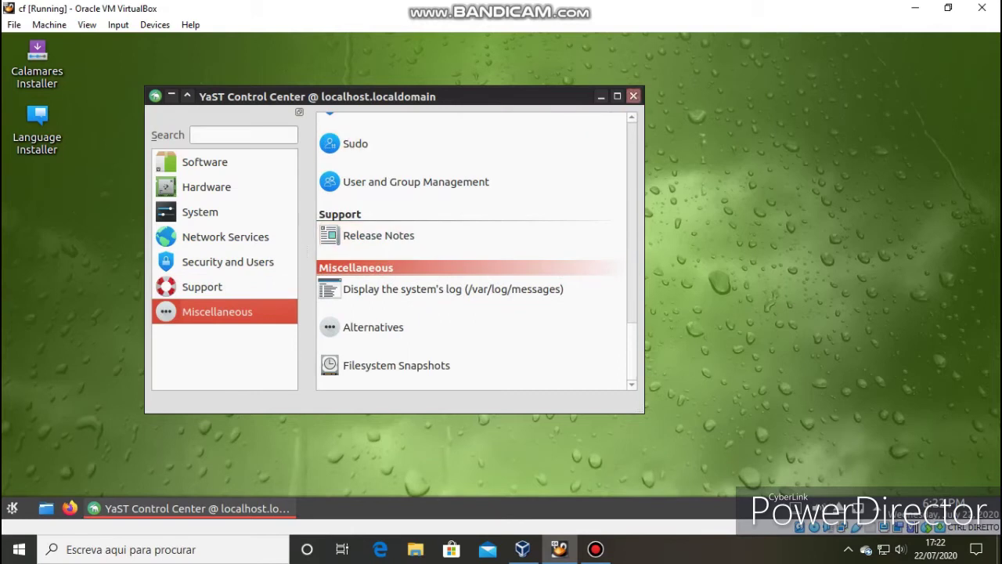
click(633, 95)
Open the desktop's wallpaper configuration and move its window clear of the desktop icons
right_click(321, 182)
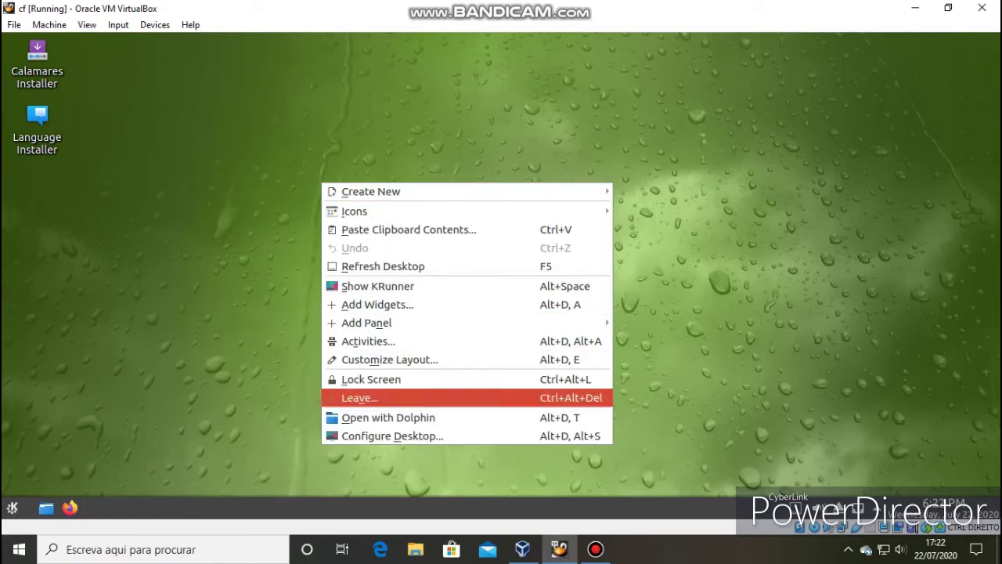
click(392, 436)
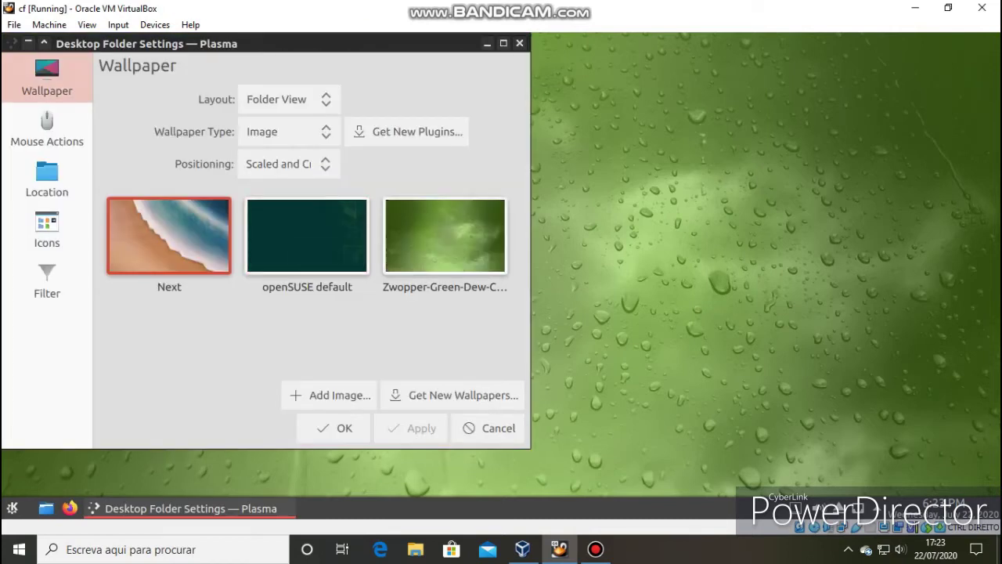
drag(313, 44, 456, 44)
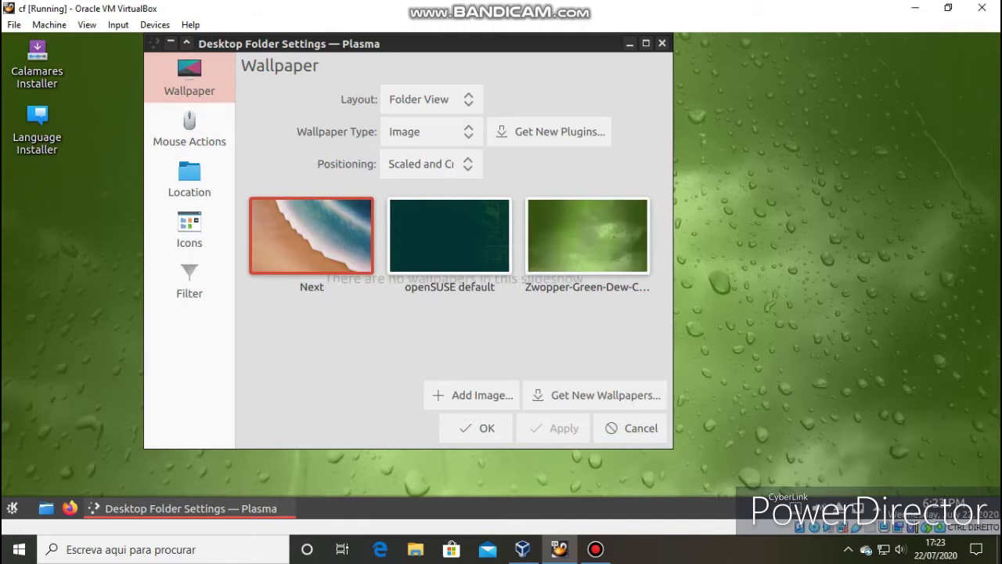
Download the leaves.jpg image of the Macro Photography wallpaper from the online wallpaper collection and return to the wallpaper settings
click(596, 395)
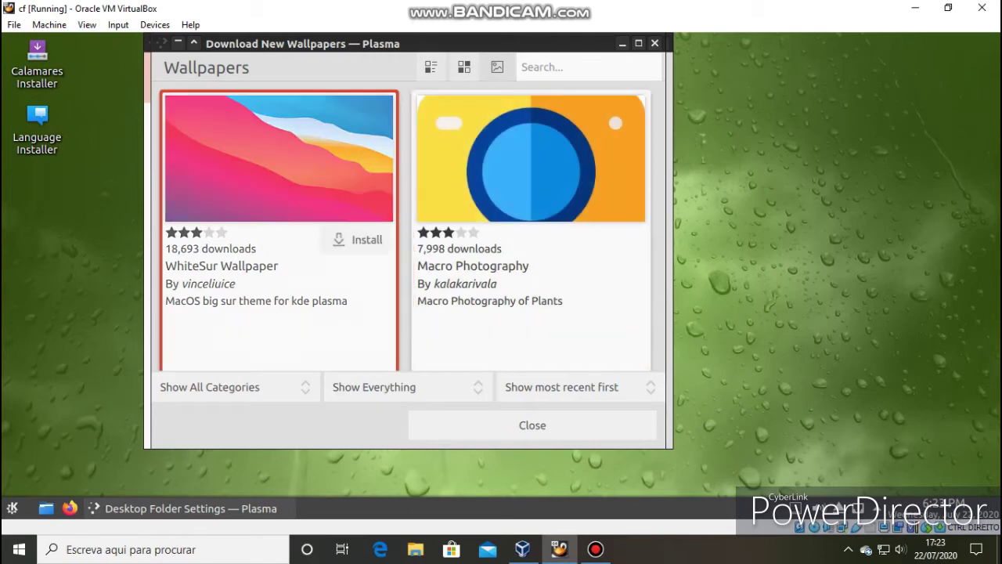
click(530, 164)
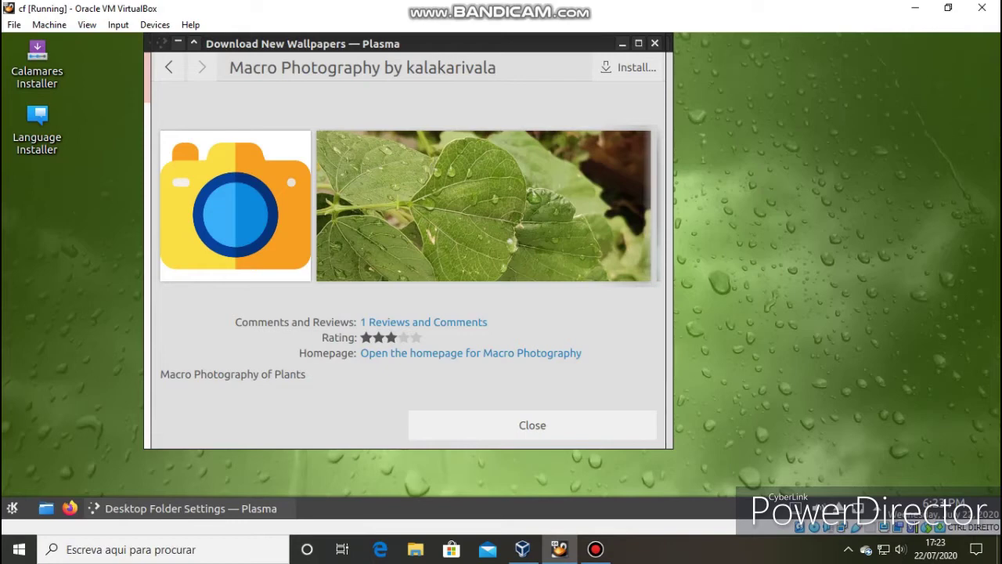
click(628, 67)
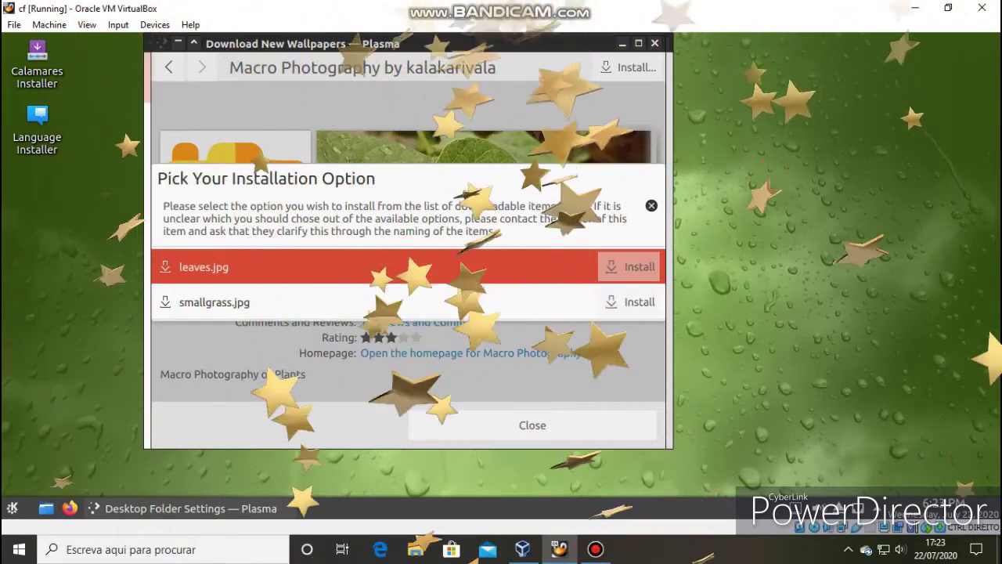
click(631, 266)
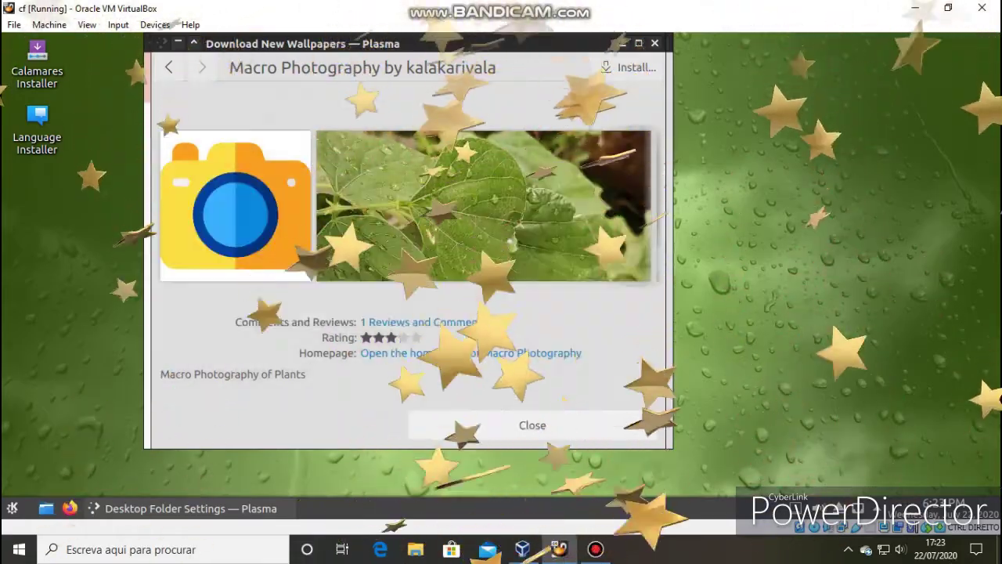
click(628, 67)
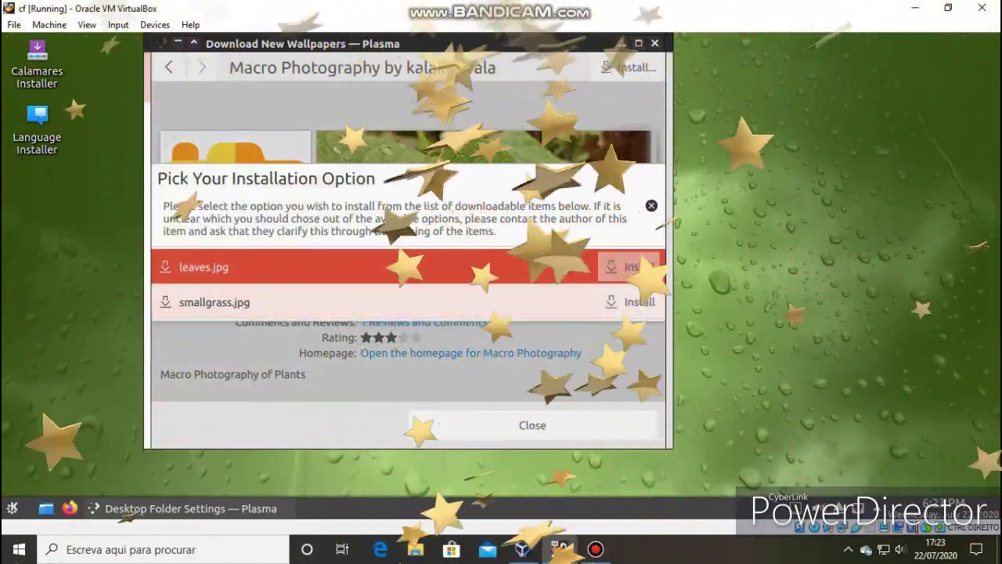
click(630, 267)
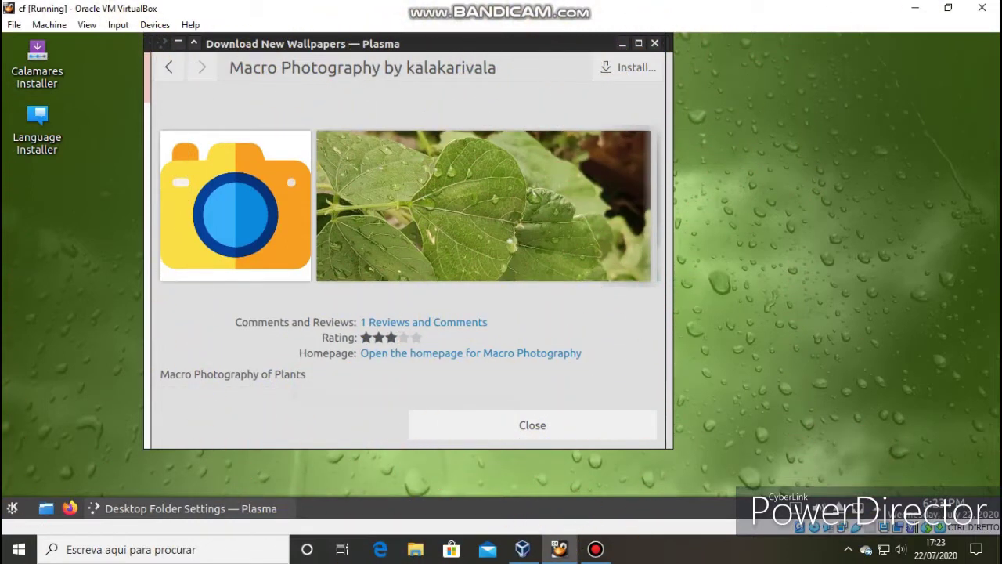
click(533, 425)
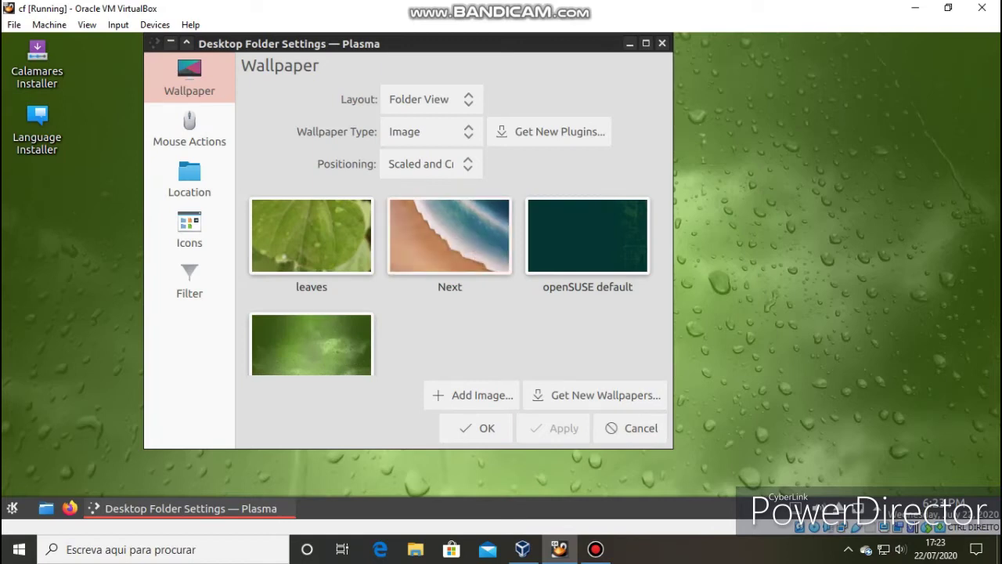
View the folder containing the openSUSE default wallpaper's image files and close the file manager window
click(607, 254)
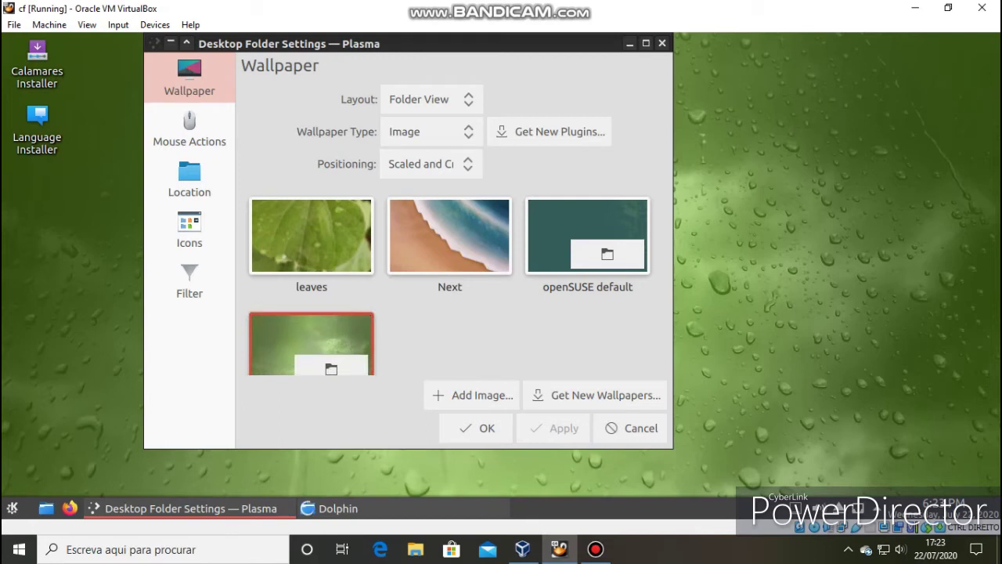
click(588, 235)
click(735, 174)
drag(736, 175, 535, 120)
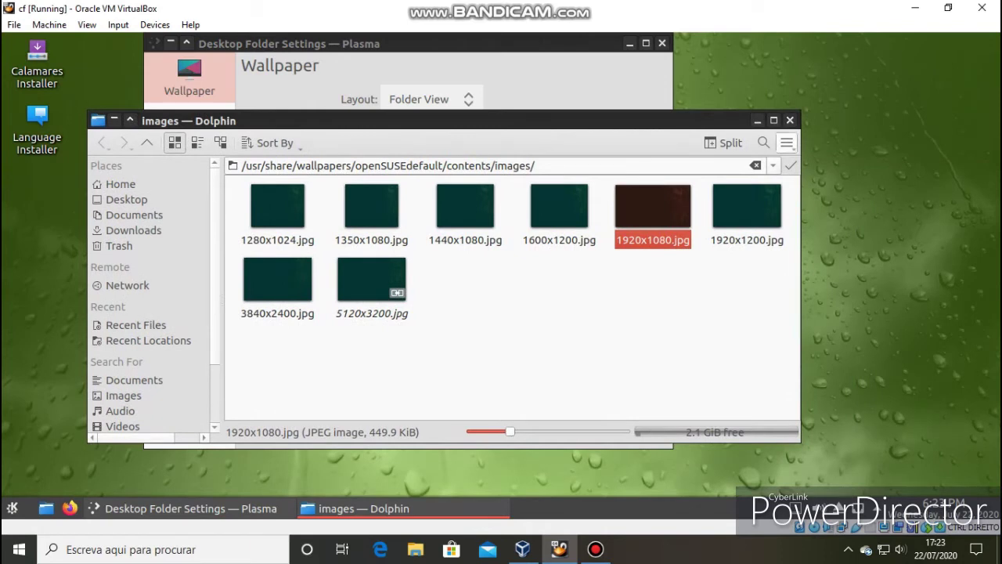
click(789, 120)
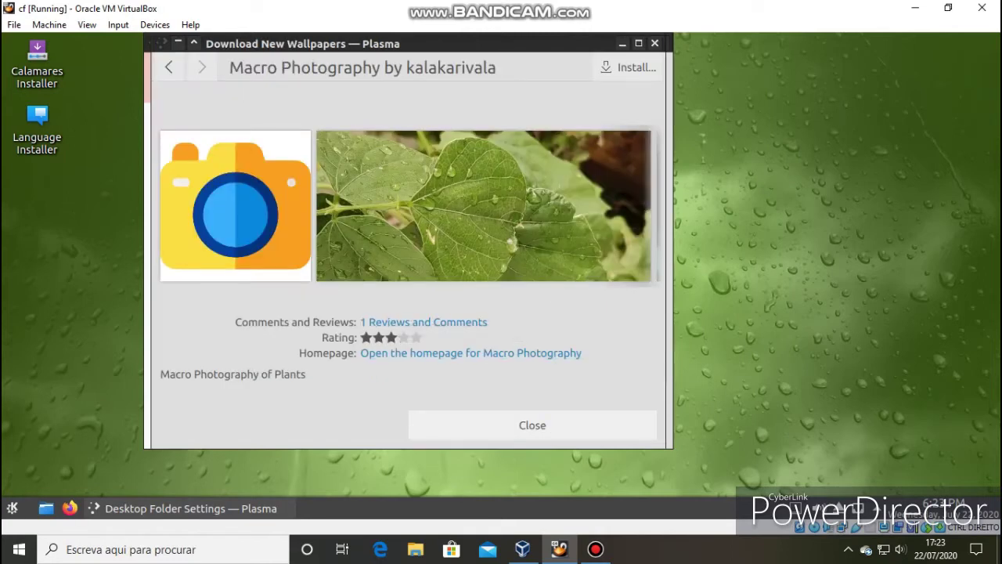
Install the Tela color wallpaper from the online collection and close the wallpaper download window
key(alt+Left)
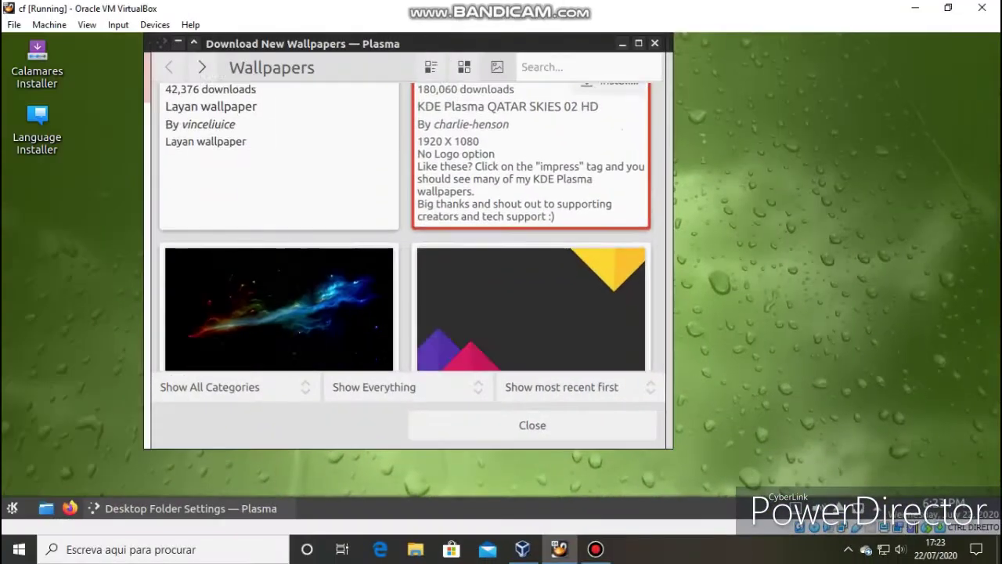
scroll(407, 227, down, 2)
scroll(531, 227, down, 3)
scroll(531, 227, up, 3)
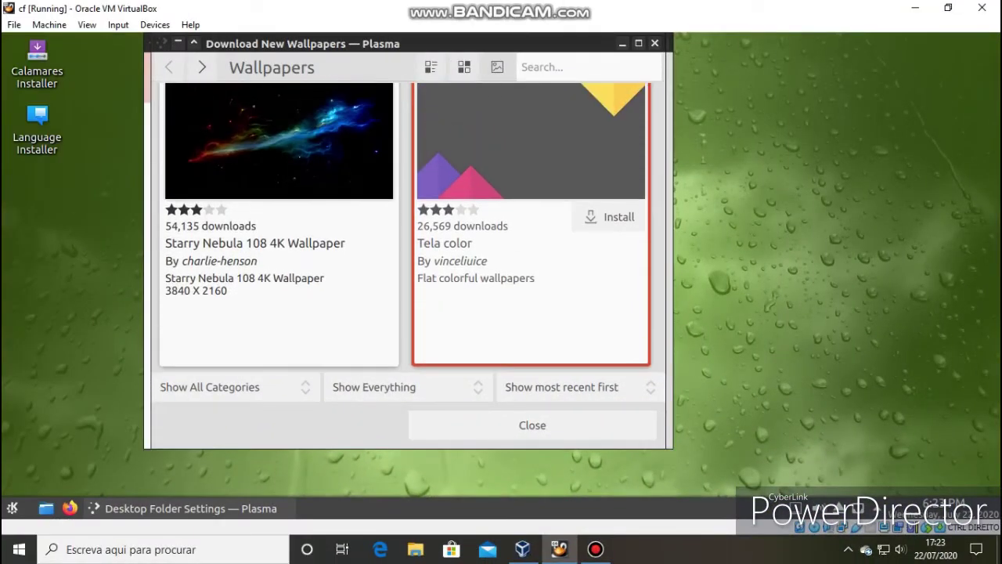
click(608, 216)
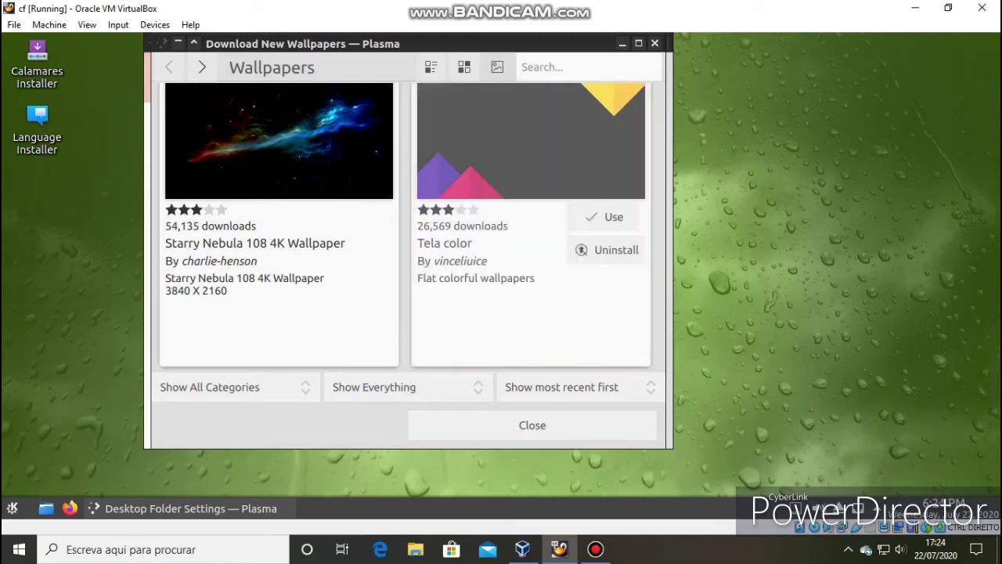
click(654, 43)
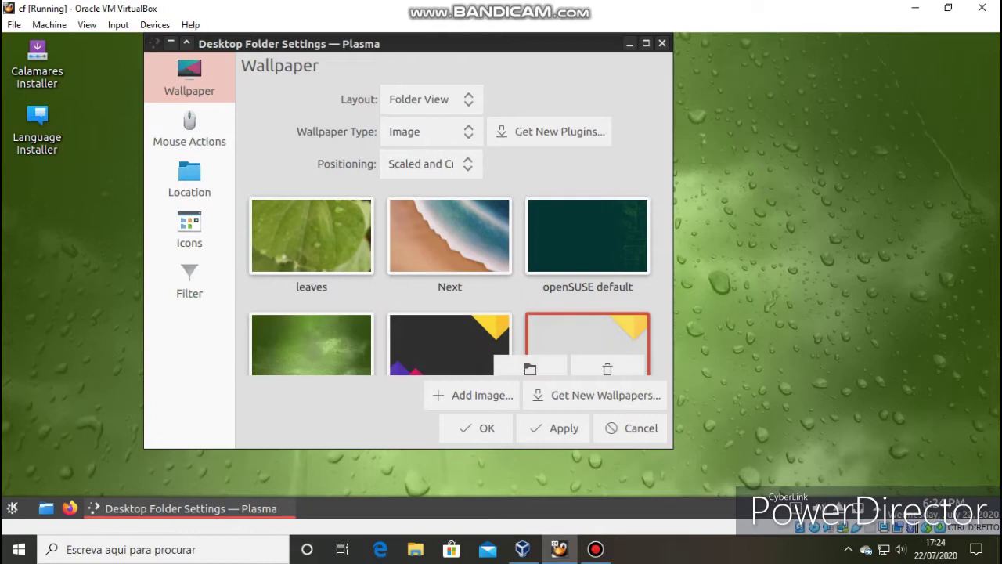
Apply the light grey Tela color variant as the desktop wallpaper and confirm the settings
scroll(587, 336, down, 1)
click(553, 428)
click(475, 428)
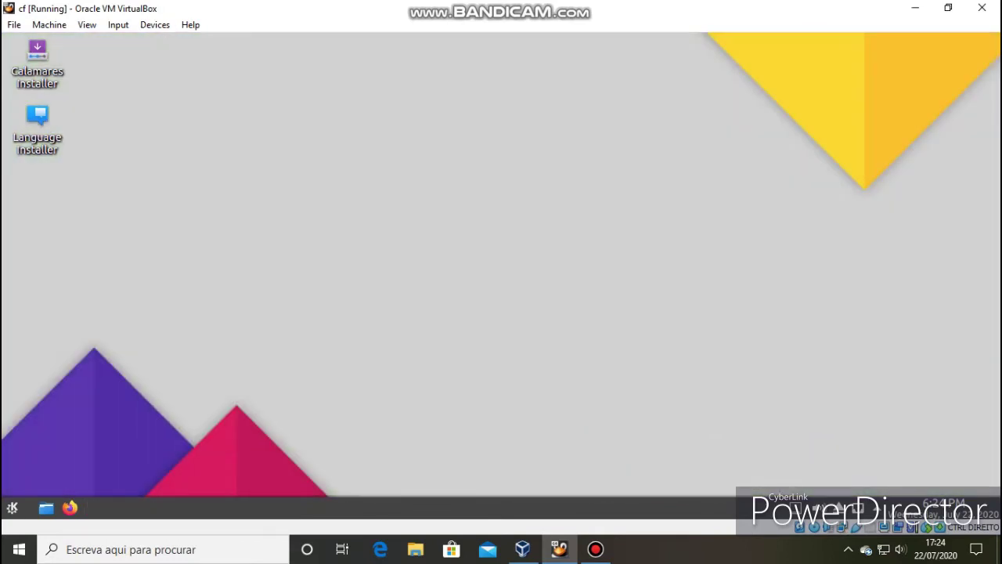
In System Settings, start installing the WhiteSur global theme from its 01 WhiteSur.tar.xz package, and close the theme download window
click(12, 507)
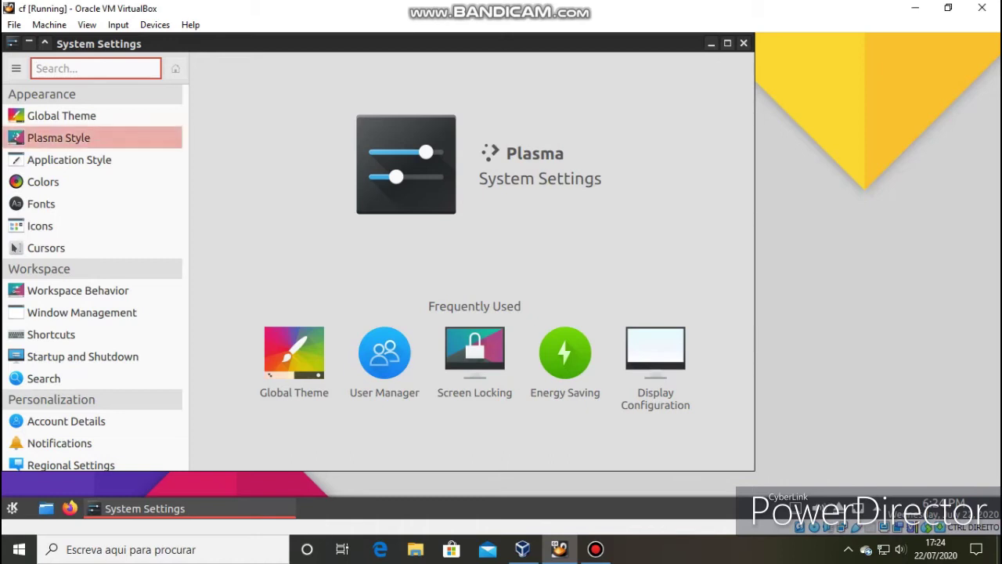
click(62, 115)
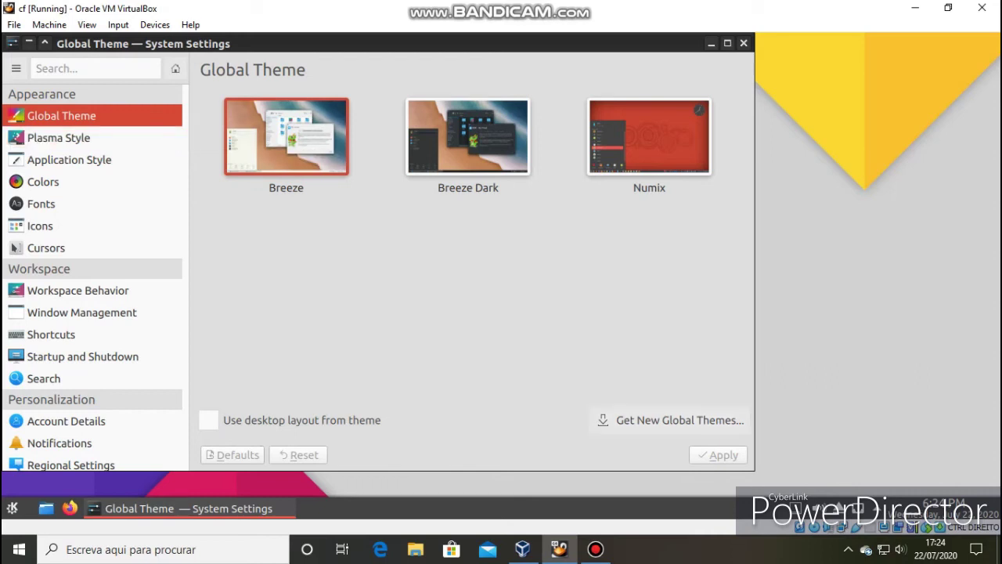
click(670, 419)
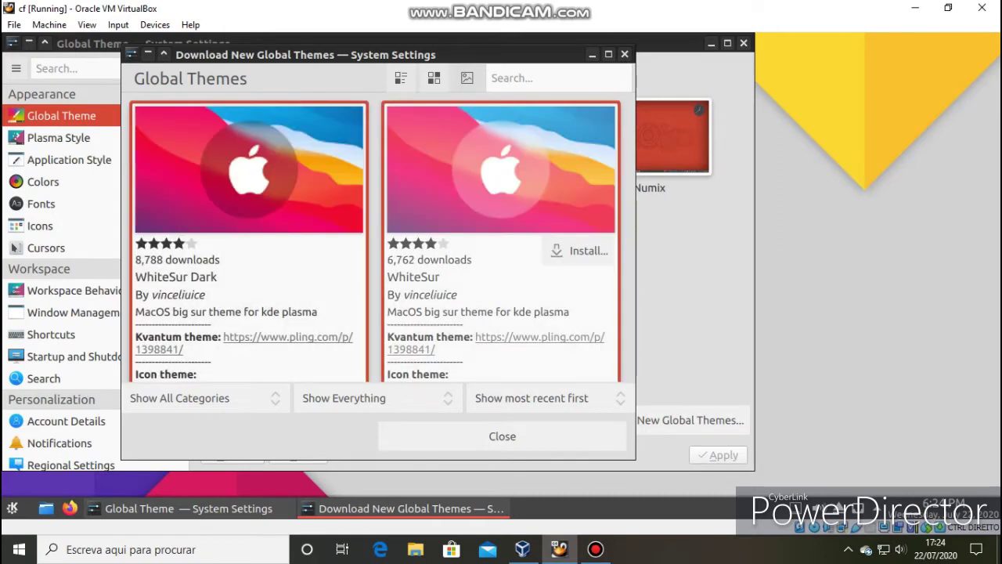
click(579, 251)
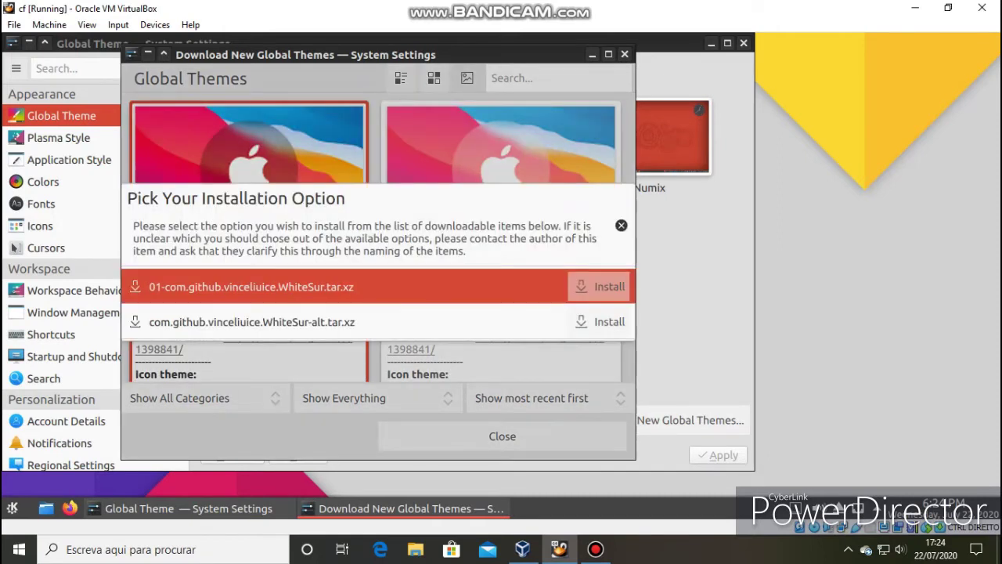
click(602, 287)
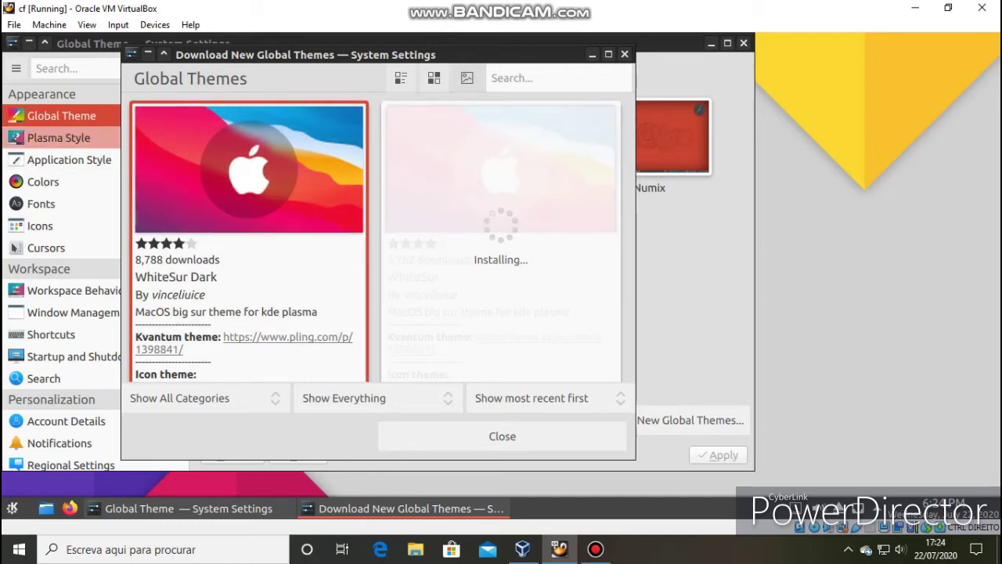
key(Escape)
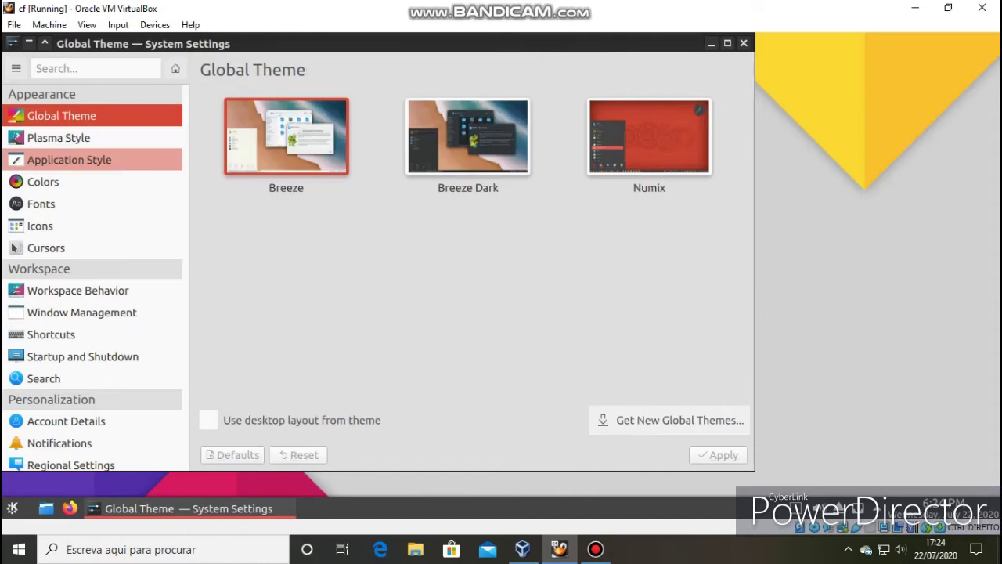
View the application style, colors and fonts settings, and cancel the authentication request for extracting the SDDM theme
click(93, 159)
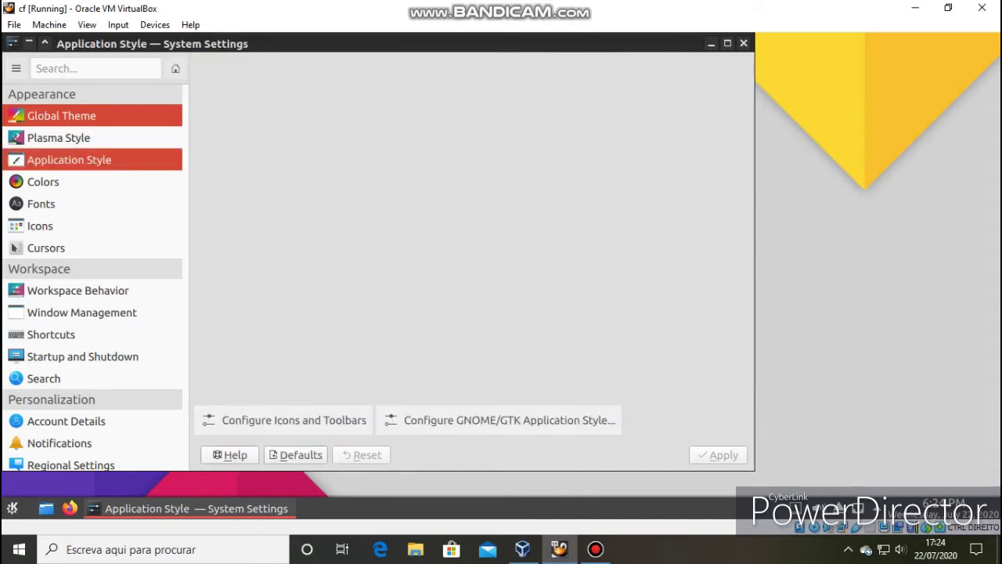
click(92, 181)
click(40, 204)
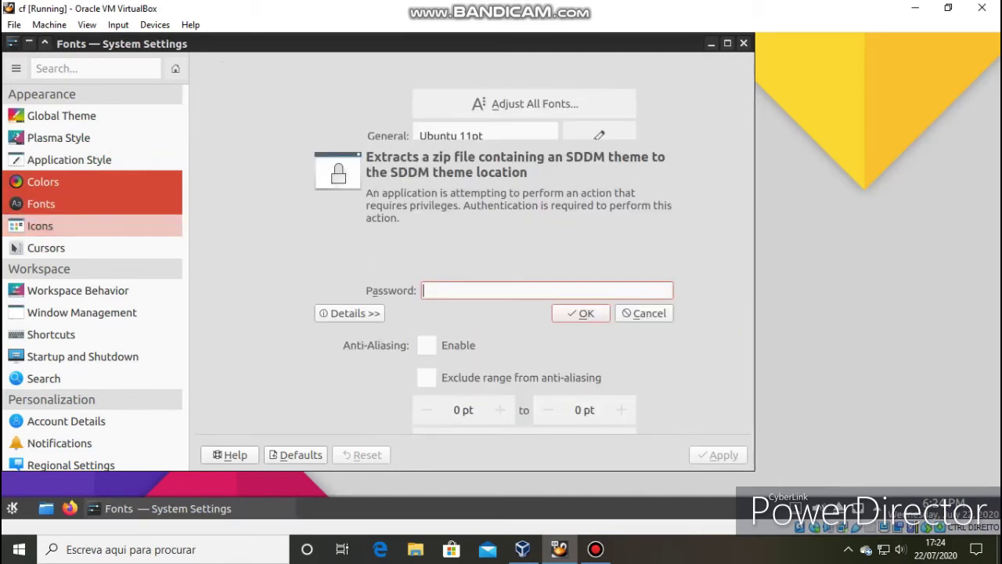
click(643, 313)
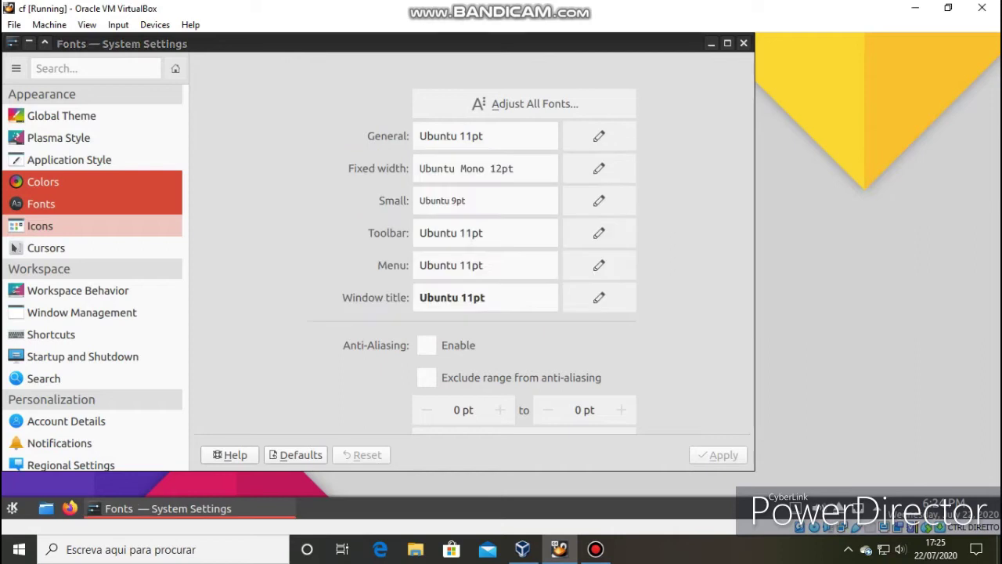
Apply the Breeze Light cursor theme in System Settings
click(47, 249)
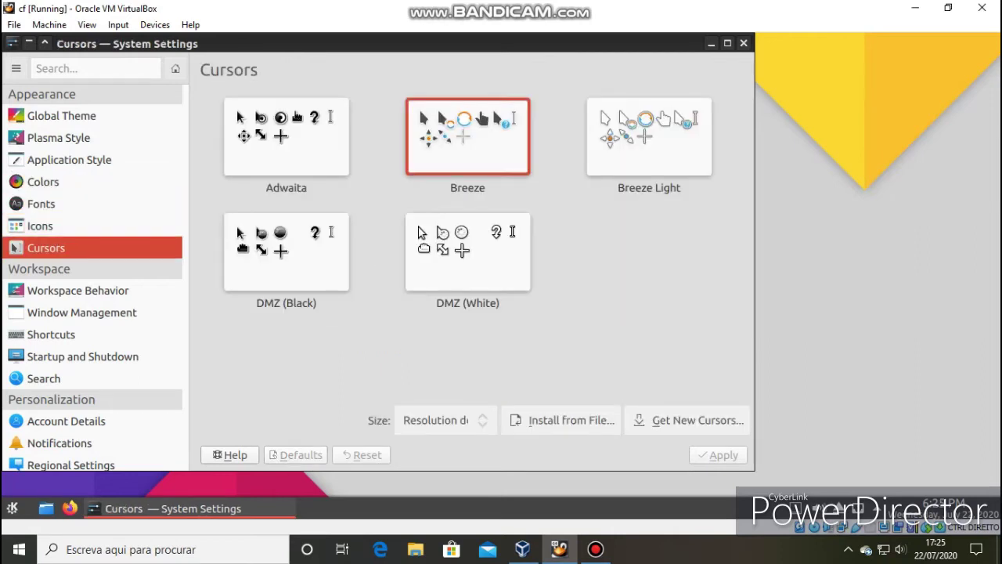
click(670, 153)
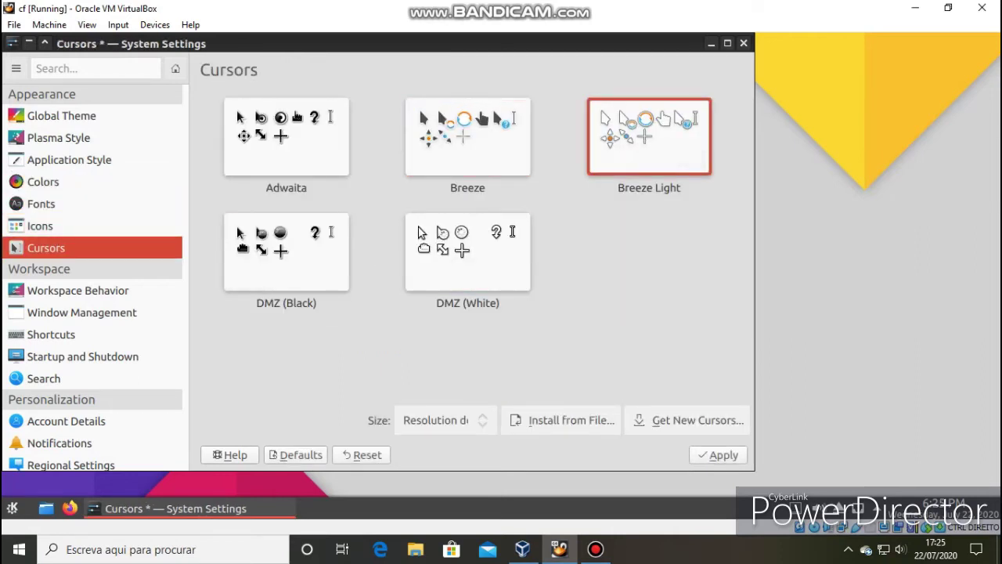
click(717, 455)
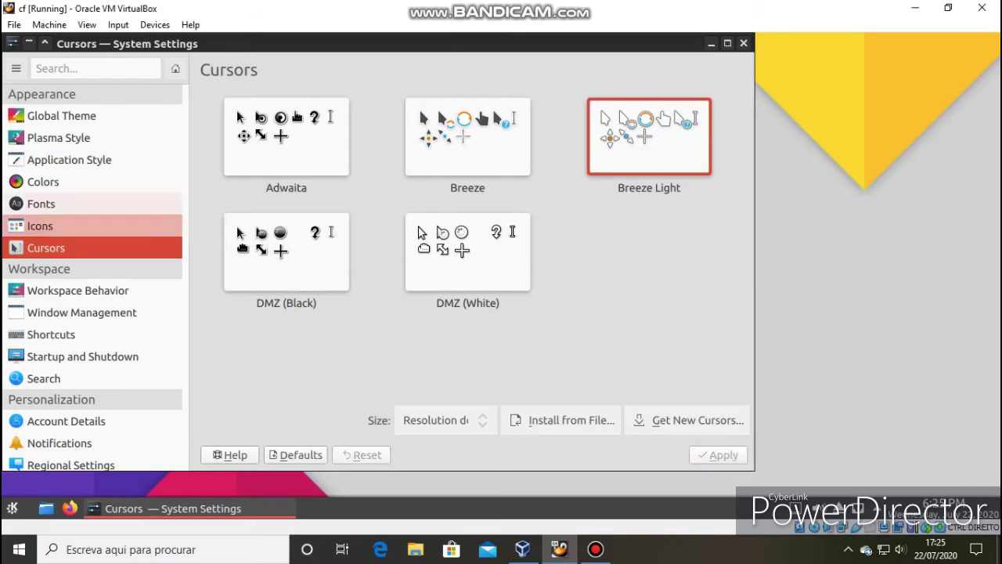
Apply the WhiteSur global theme without its desktop layout and close System Settings
click(59, 138)
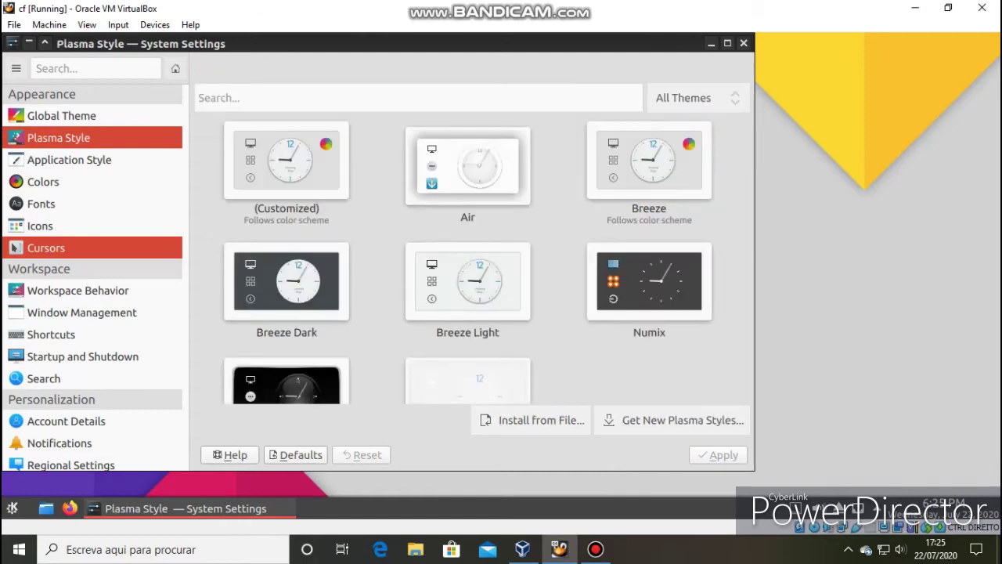
click(61, 116)
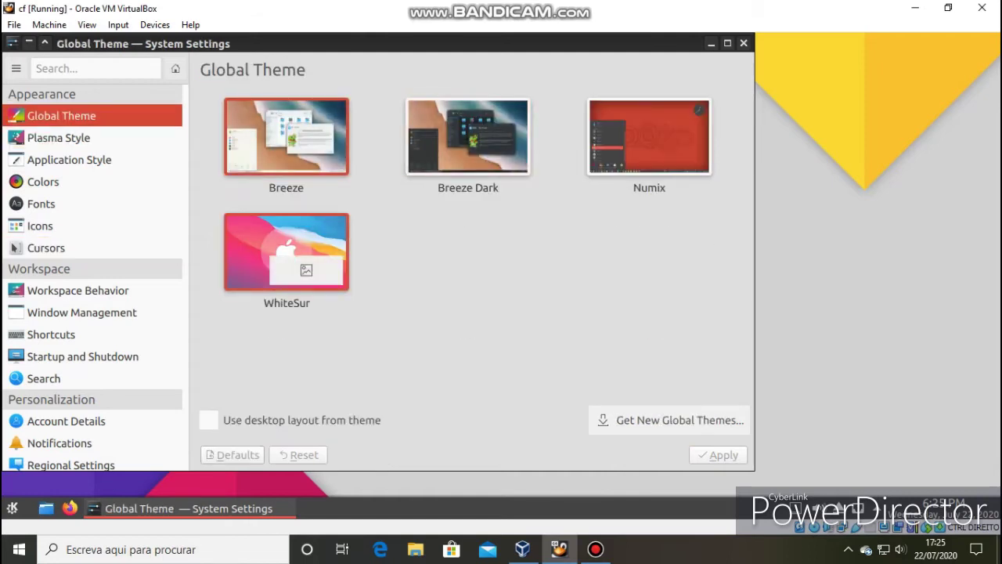
click(287, 252)
click(717, 455)
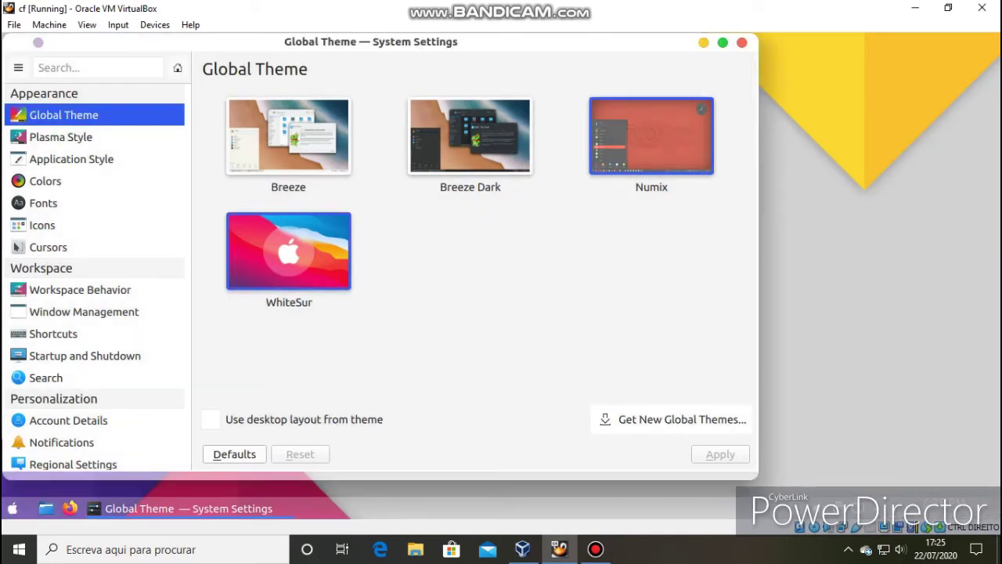
click(742, 42)
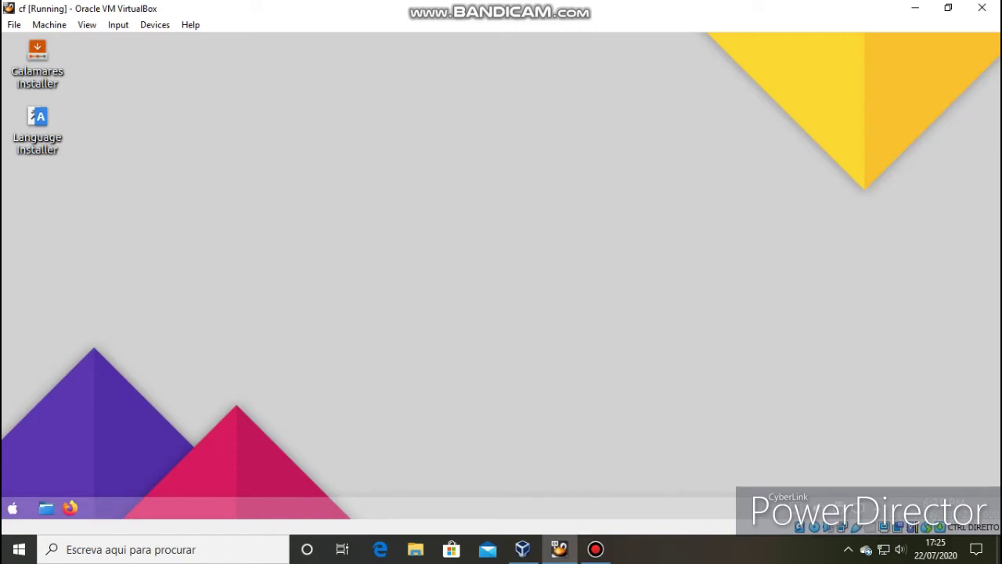
click(13, 508)
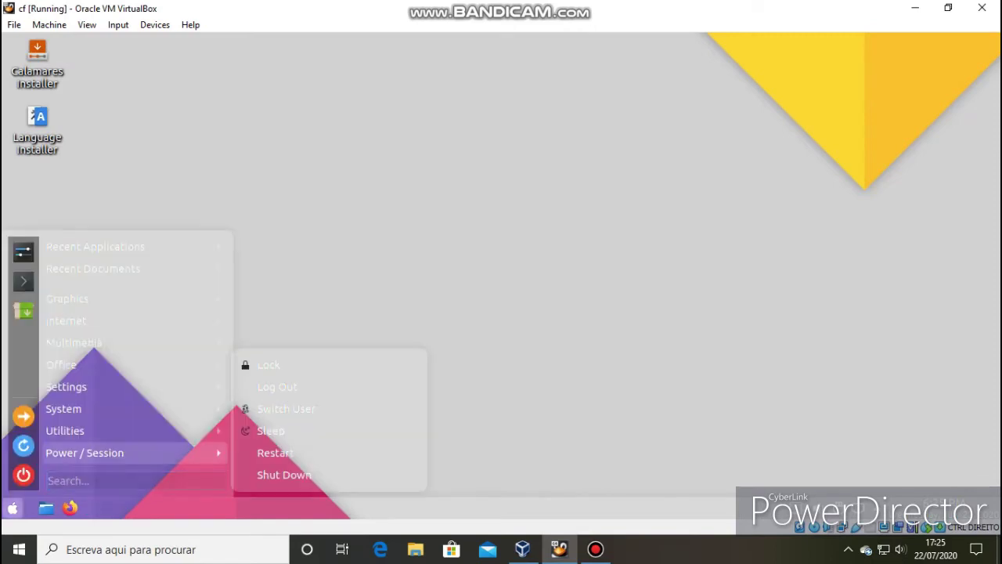
mouse_move(118, 408)
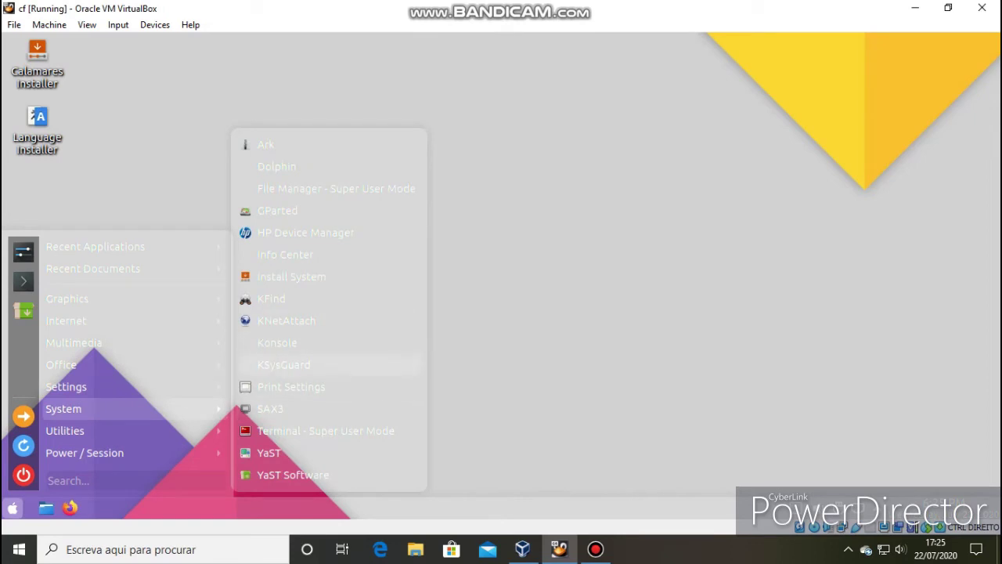
click(481, 239)
right_click(480, 238)
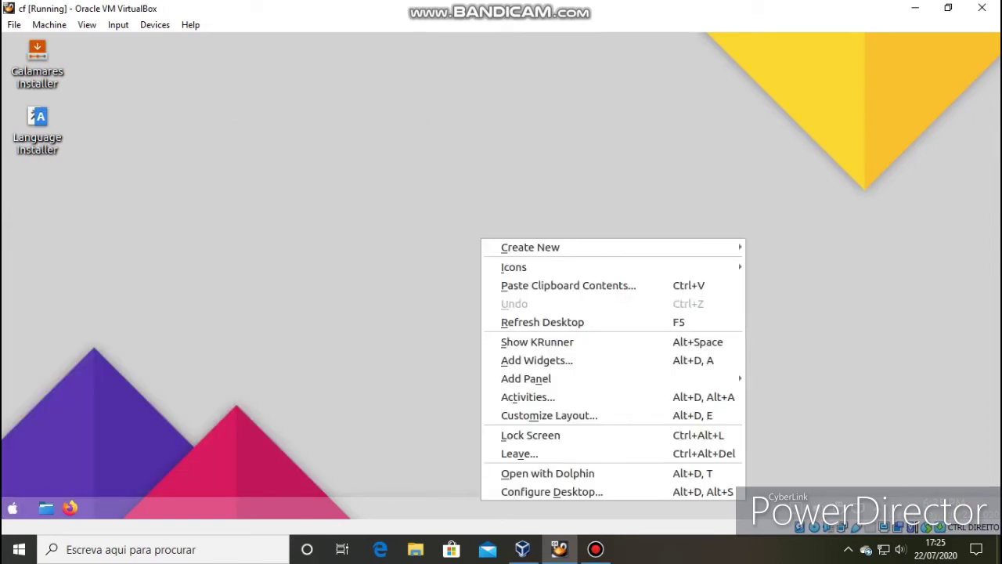
click(480, 237)
Reopen System Settings, apply the Breeze Dark color scheme and close the window
click(12, 507)
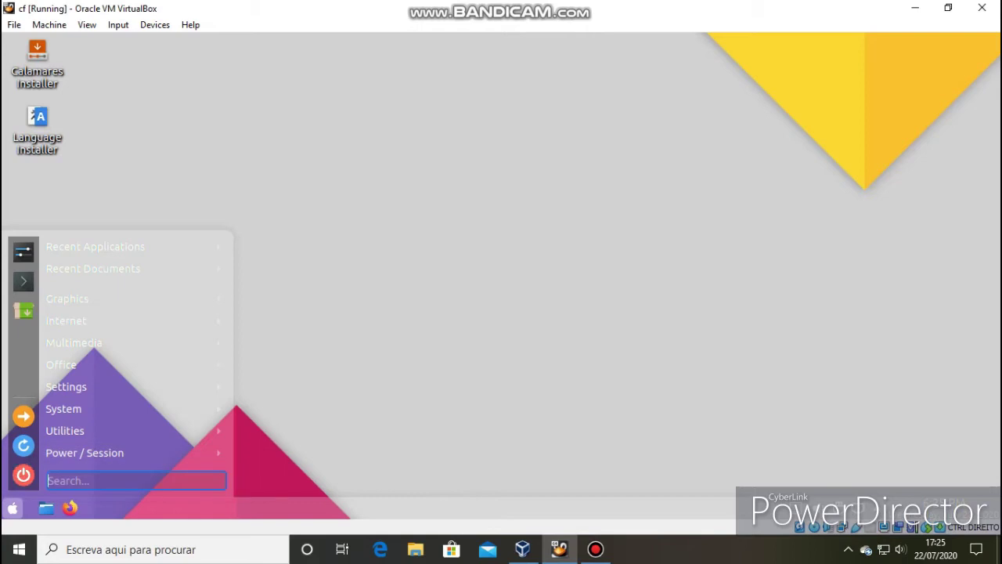
click(24, 251)
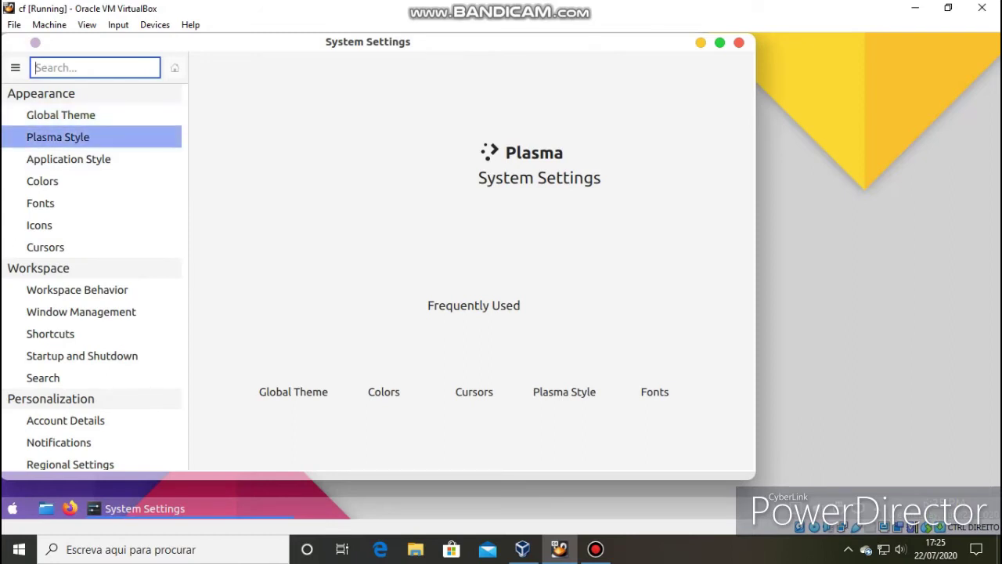
click(71, 180)
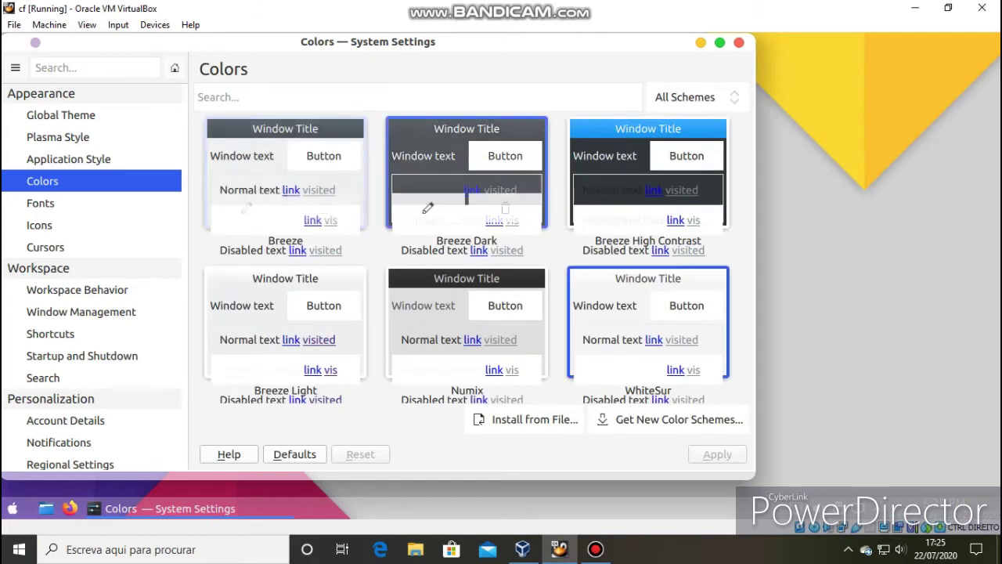
click(466, 198)
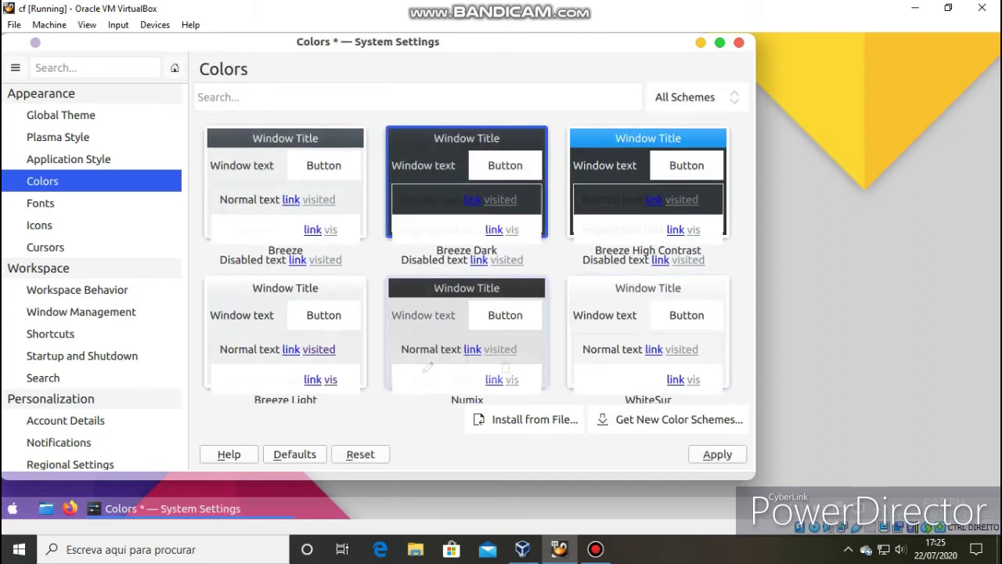
click(718, 454)
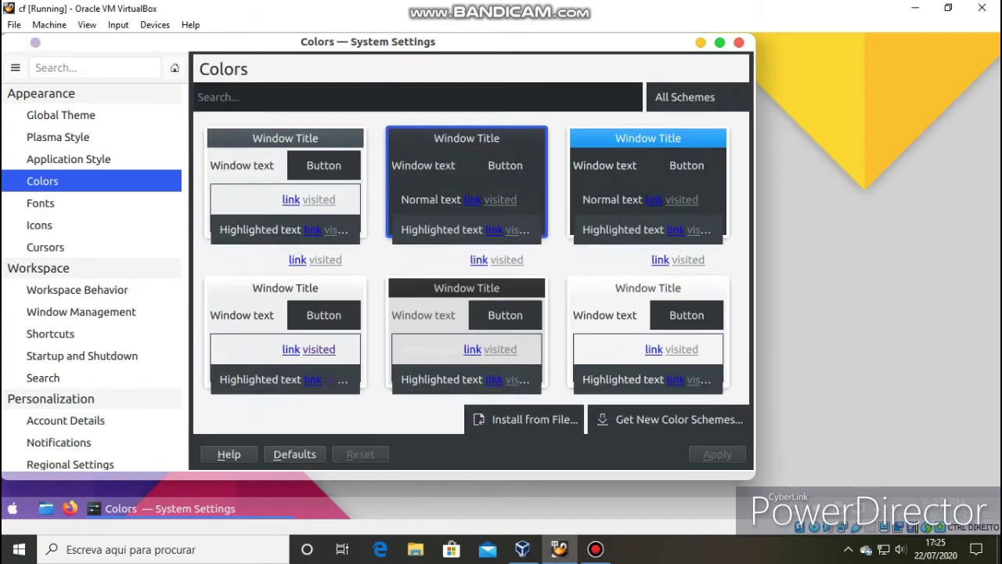
click(739, 43)
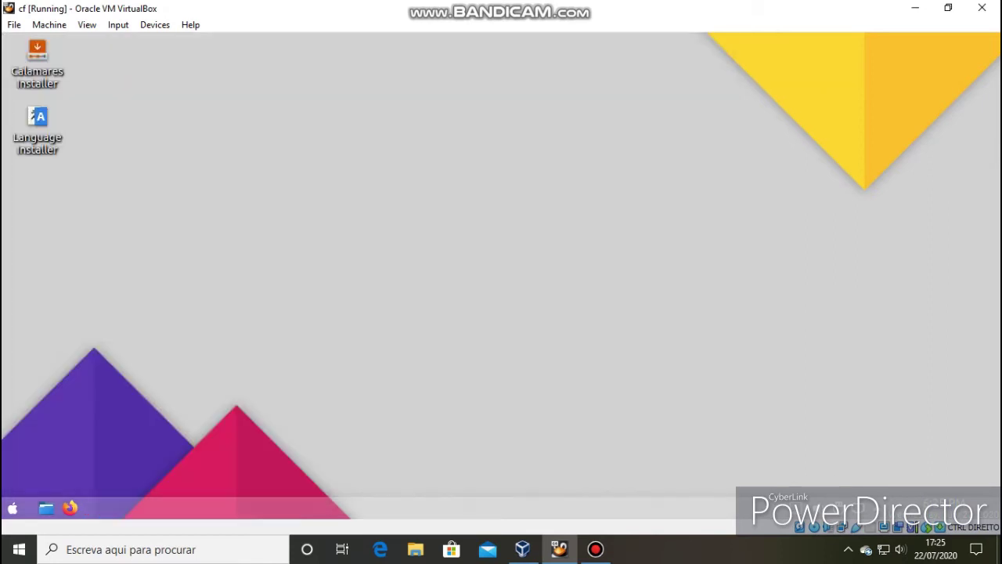
Open the Konsole terminal, move its window toward the middle of the desktop to view it, and close it
click(13, 508)
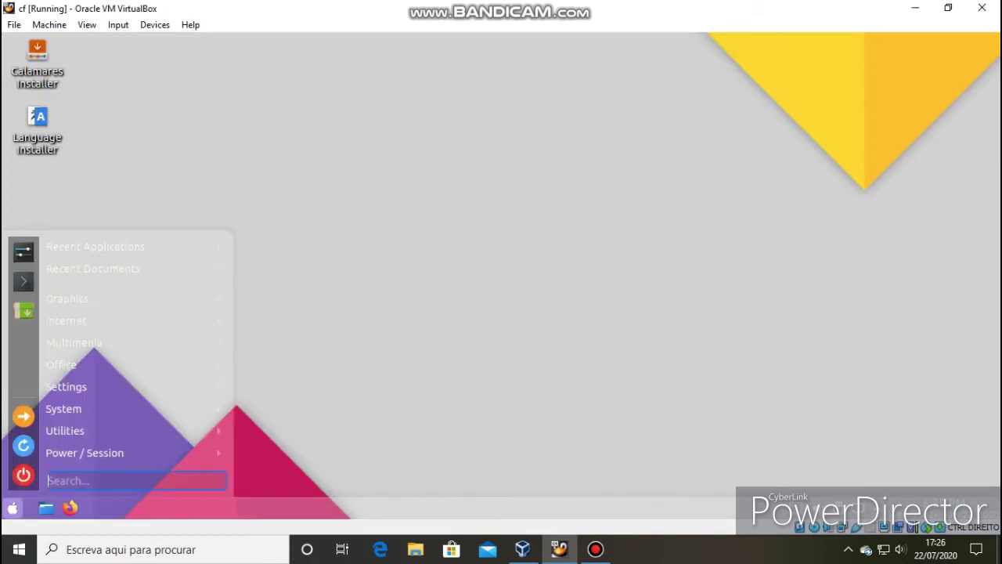
mouse_move(79, 321)
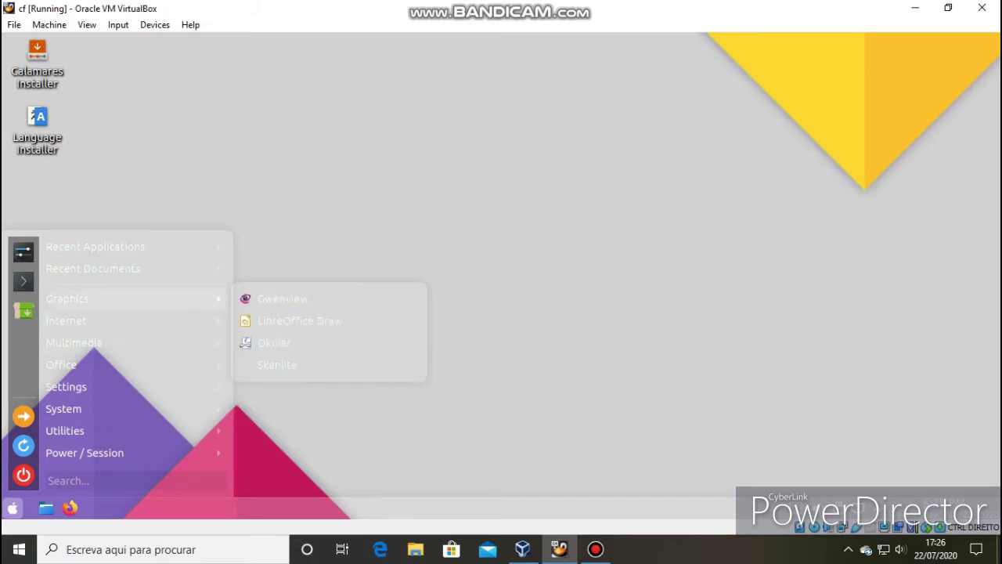
click(23, 281)
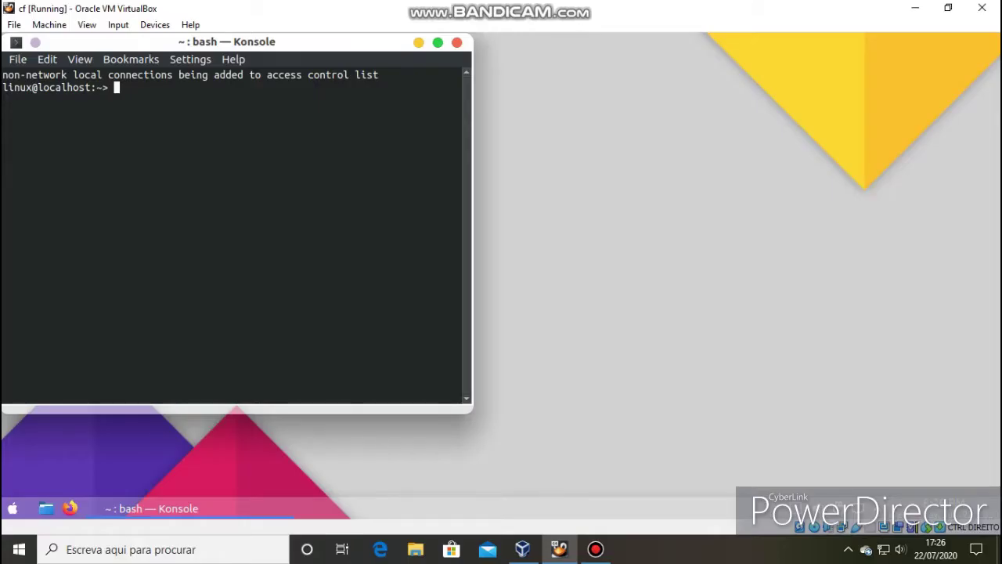
drag(313, 42, 424, 88)
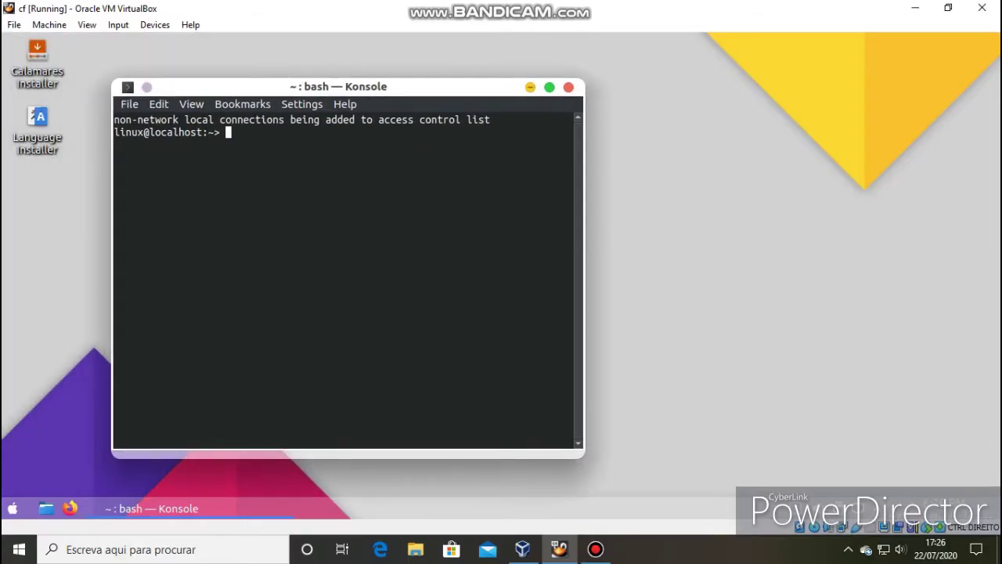
click(569, 88)
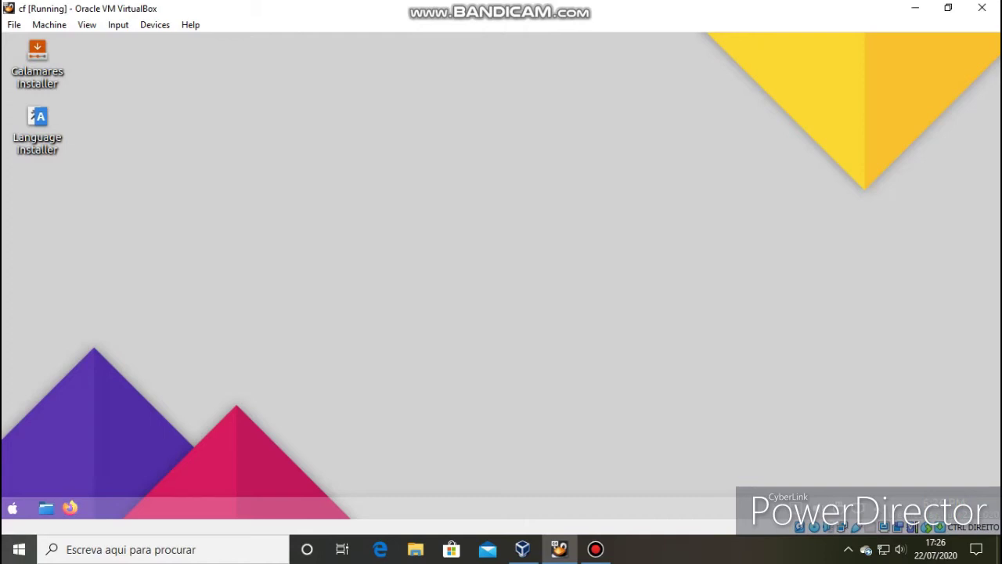
Open the SAX3 utility to view its input and display device options, and close it
click(13, 507)
mouse_move(117, 431)
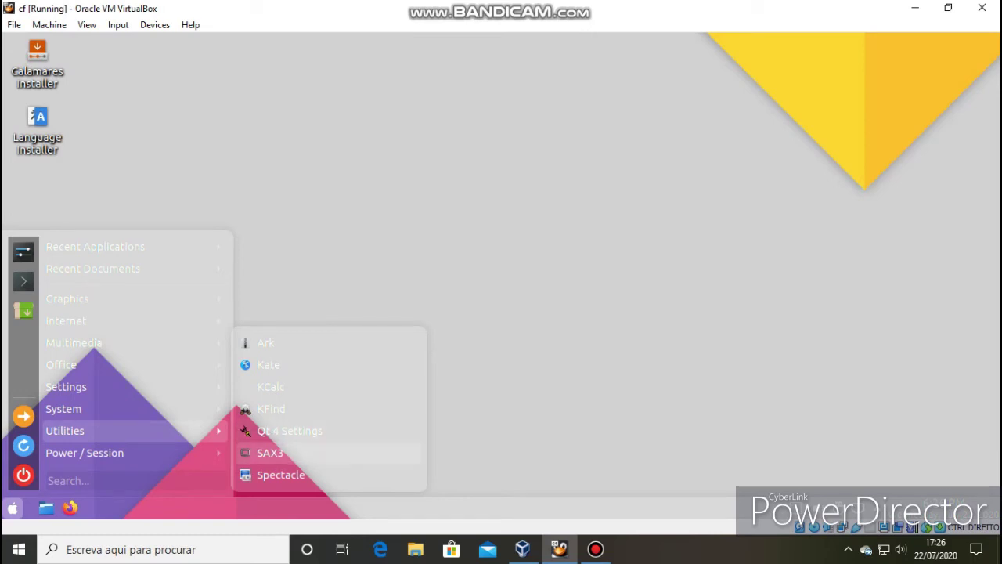
click(281, 452)
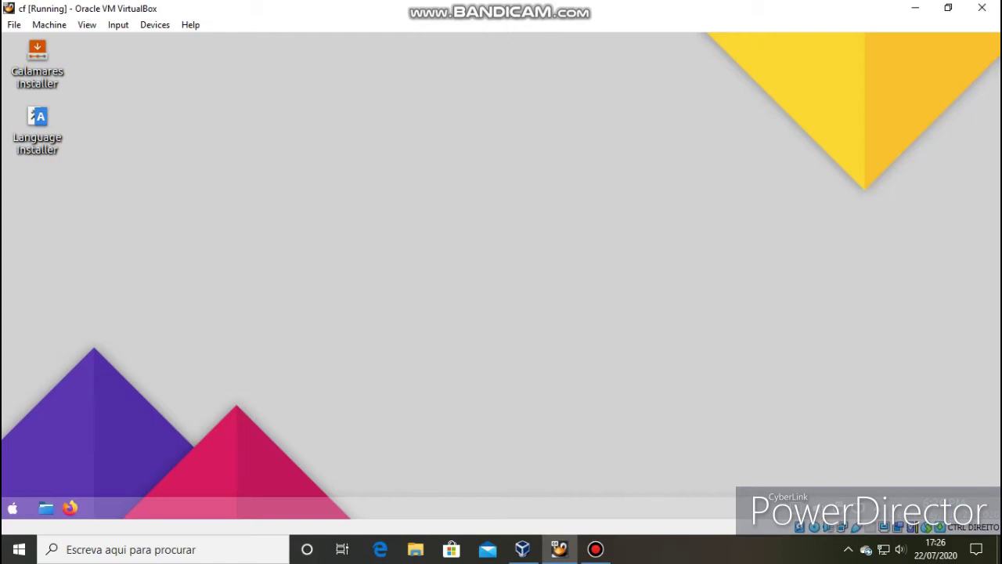
click(13, 508)
mouse_move(117, 365)
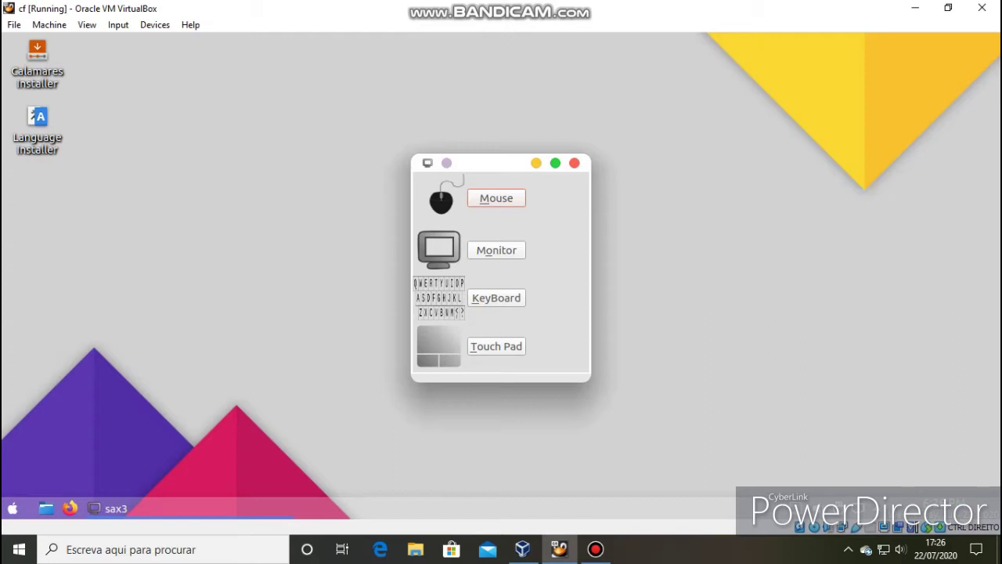
click(574, 163)
Apply the WhiteSur image as the desktop wallpaper and confirm the desktop folder settings
right_click(514, 161)
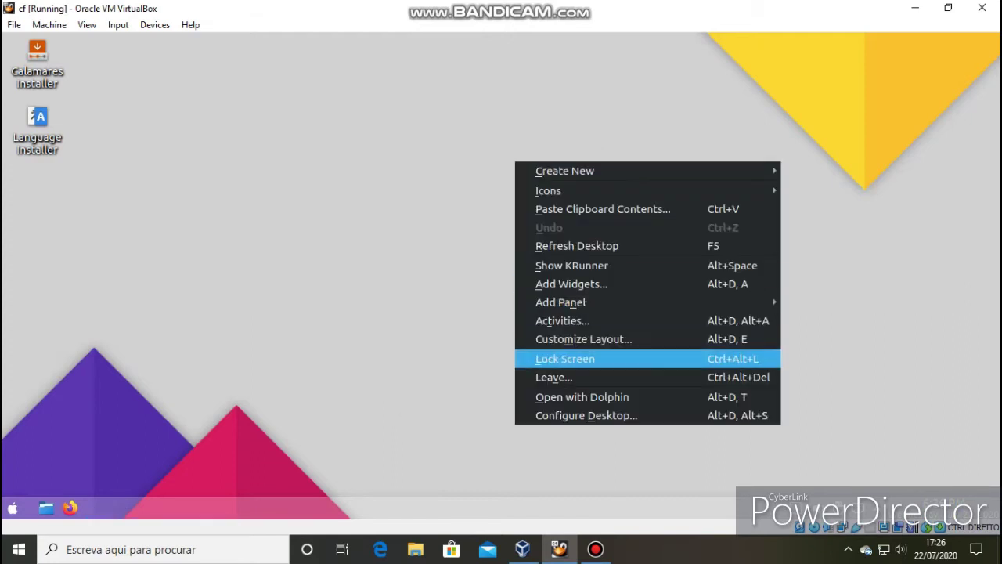
click(586, 415)
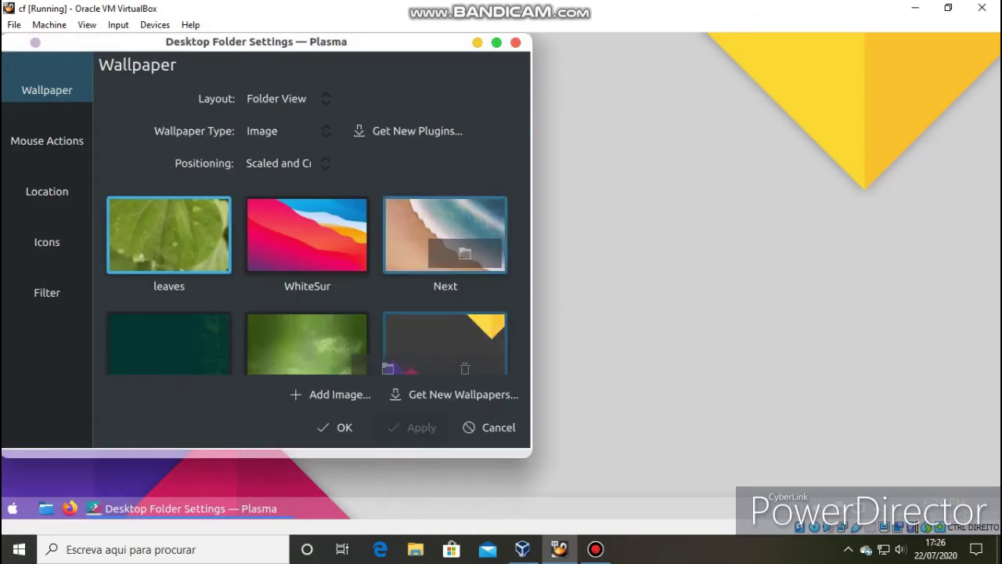
click(307, 227)
click(413, 428)
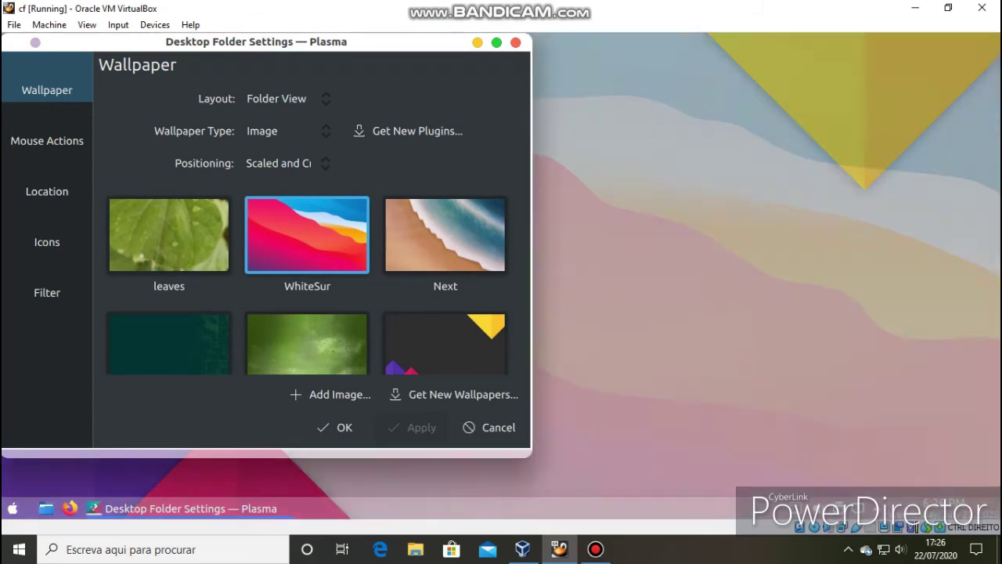
click(335, 428)
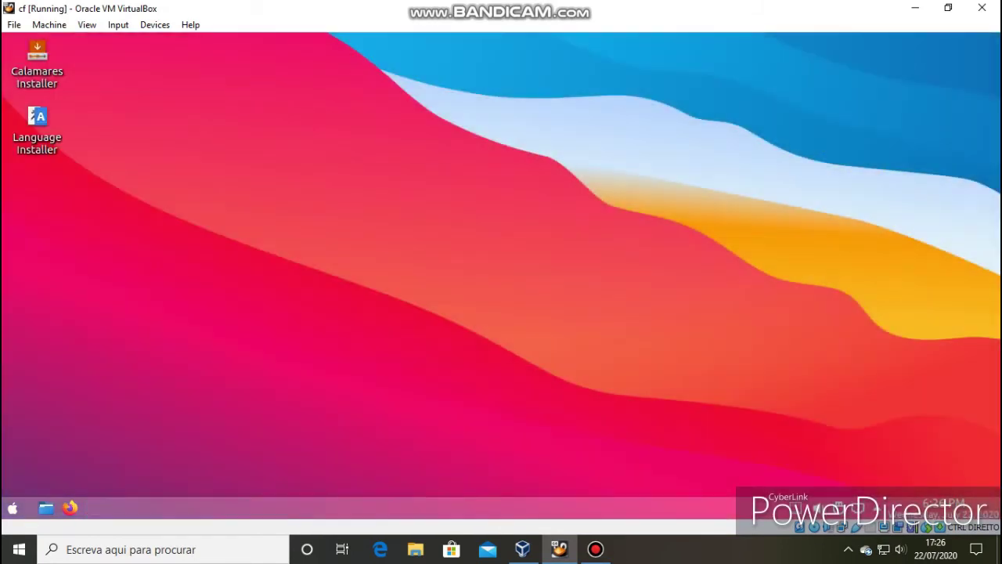
Browse the System and Settings application categories and launch YaST Software
click(13, 508)
mouse_move(86, 409)
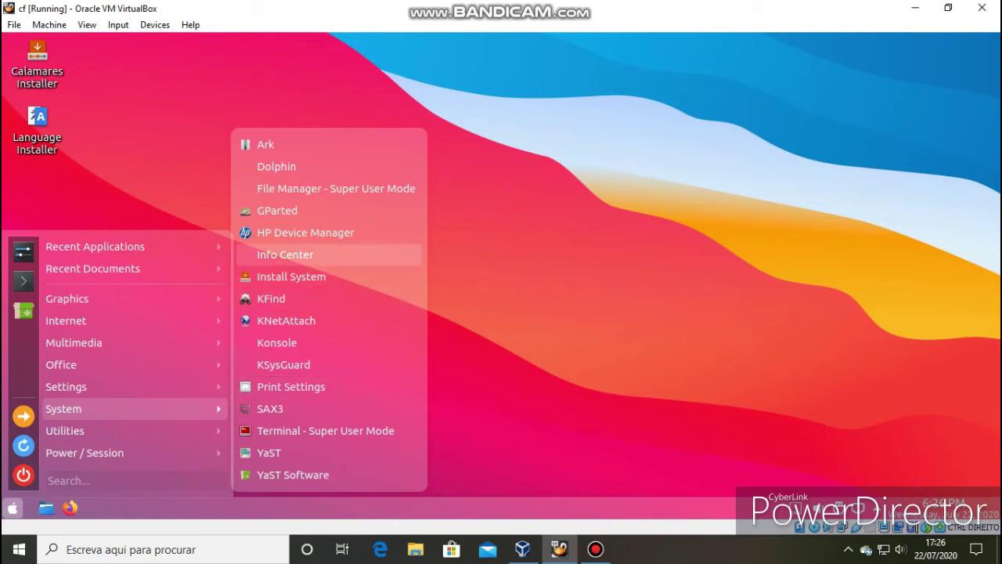
mouse_move(70, 386)
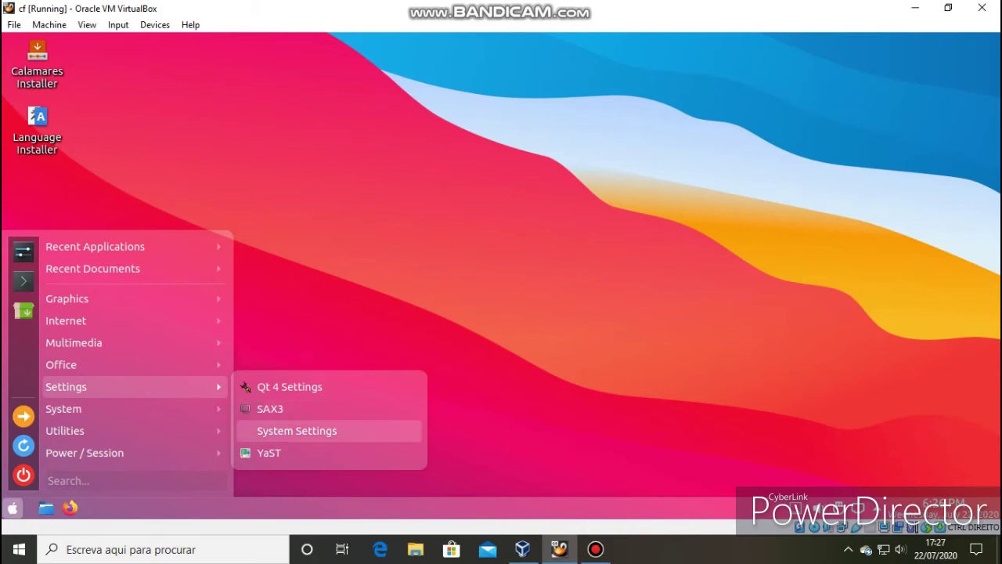
mouse_move(71, 429)
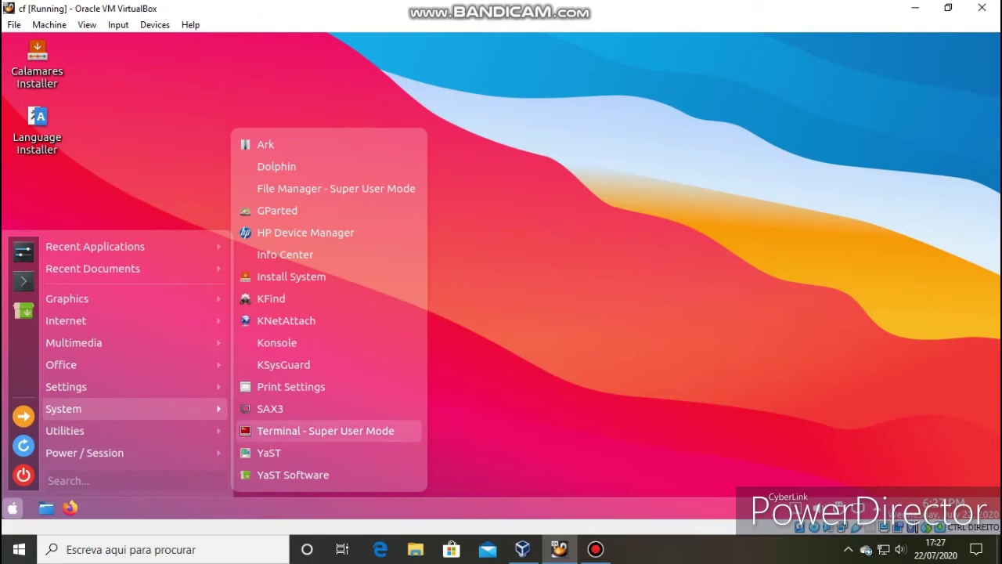
click(289, 474)
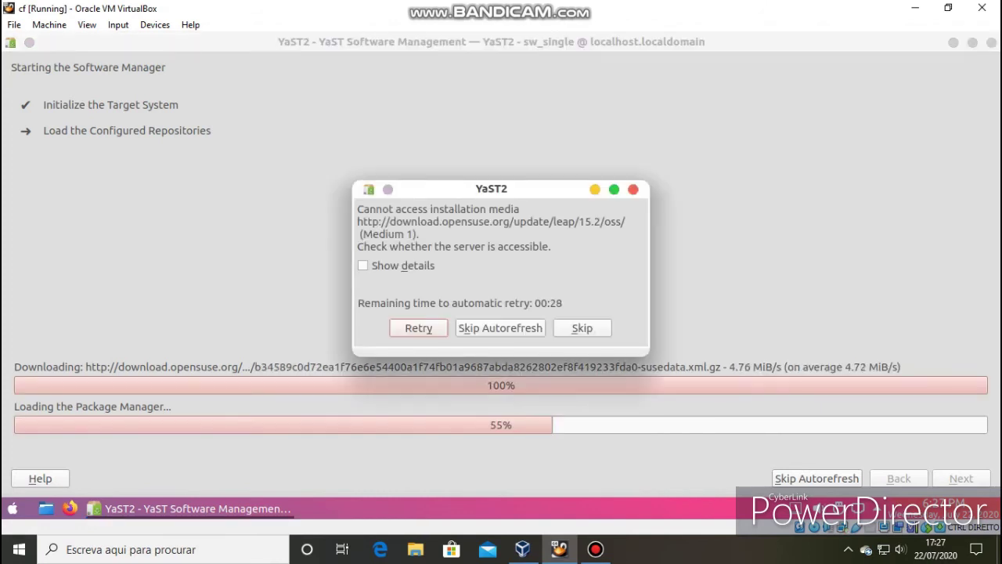
Skip the inaccessible Leap 15.2 OSS update repository and dismiss the repository initialization warning in the software manager
click(582, 328)
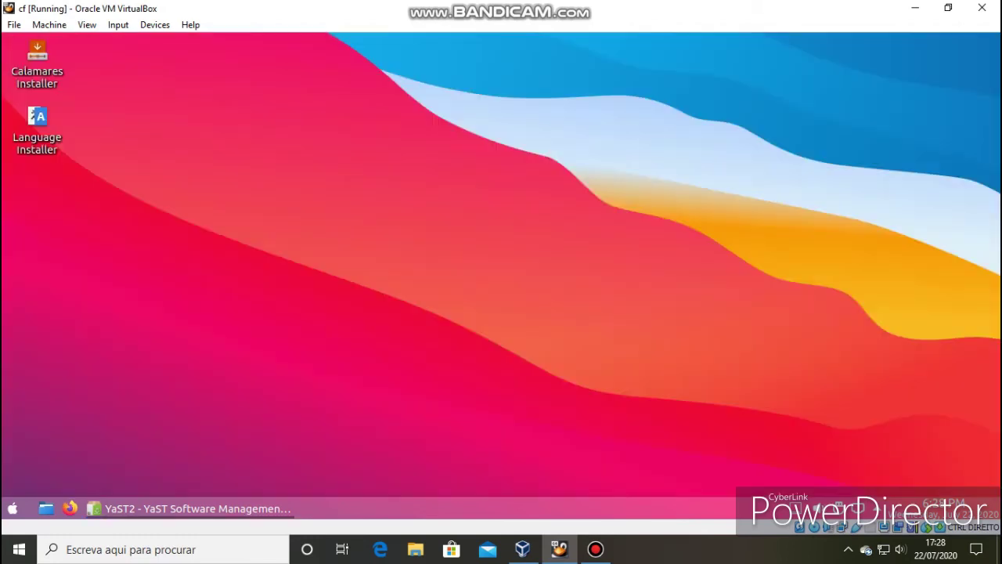
click(12, 509)
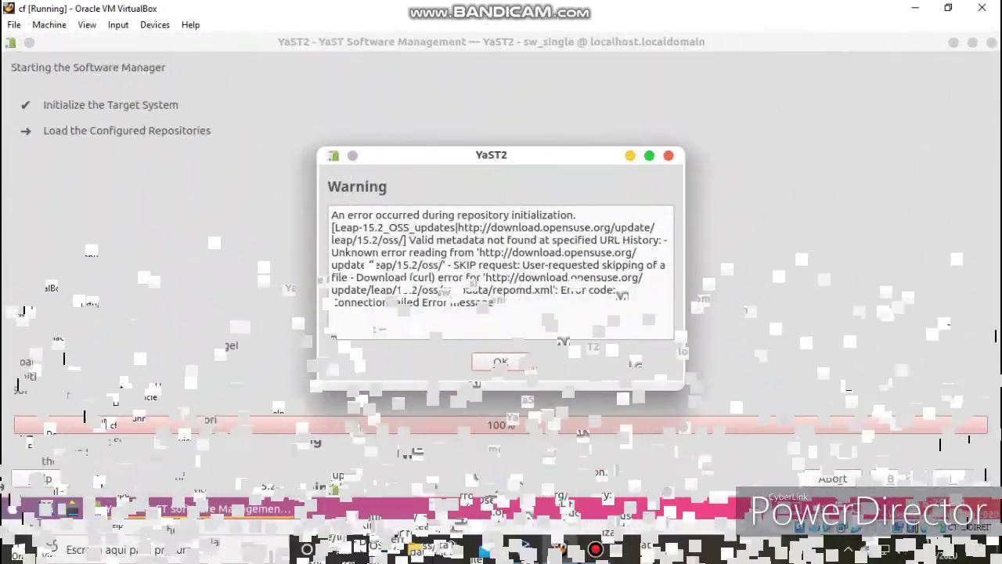
key(Return)
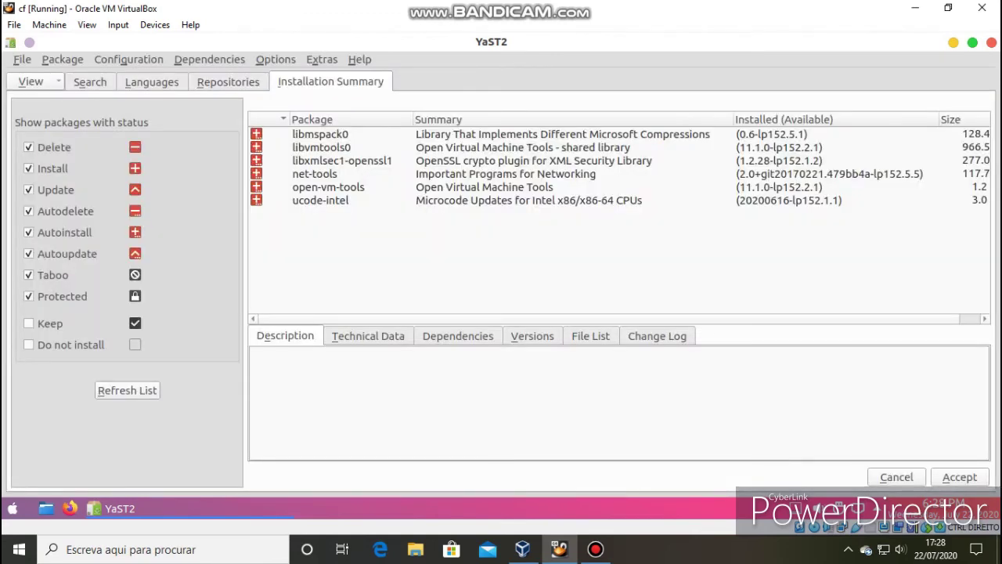
Look through the Languages and Search package views and check which other package views are available
click(152, 82)
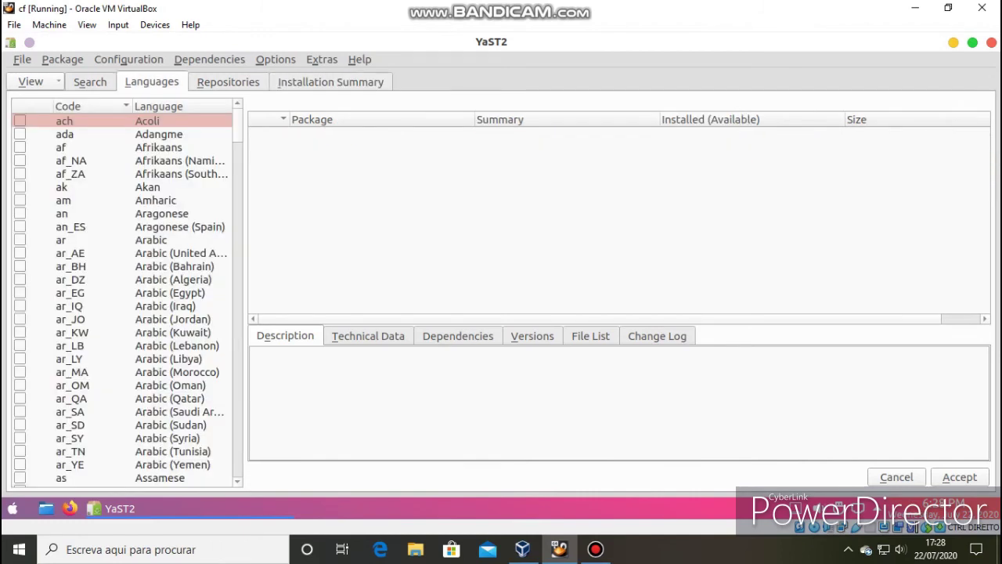
click(90, 82)
click(31, 82)
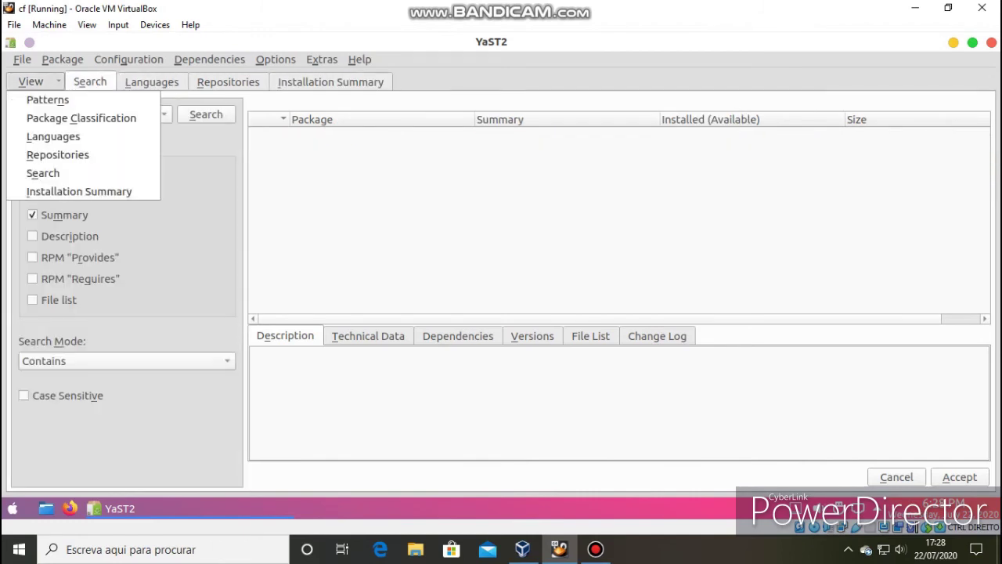
click(31, 81)
Browse the packages of the configured repositories, including Google-chrome, Google-talkplugin and Packman_Leap-15.2
click(228, 81)
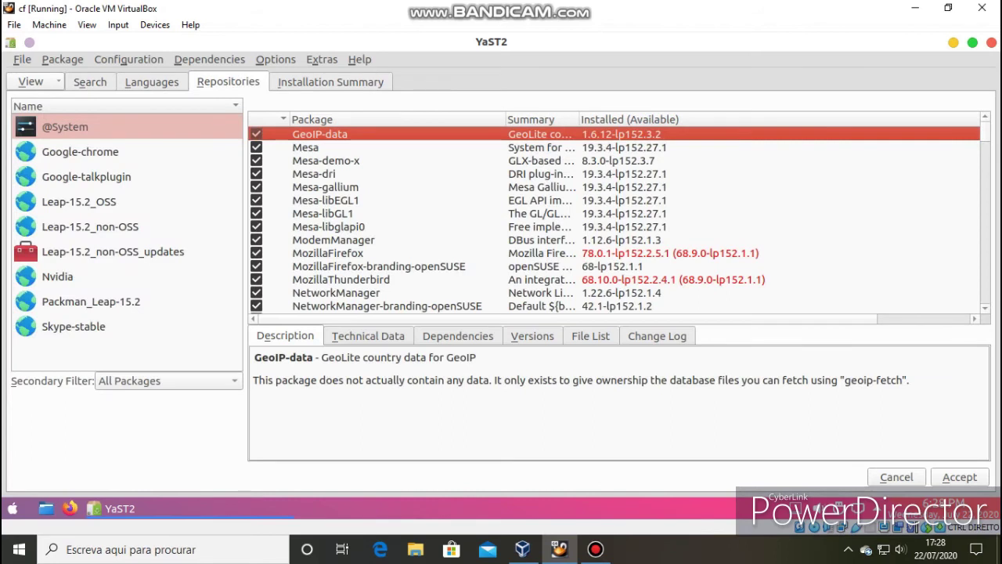
click(80, 152)
click(86, 177)
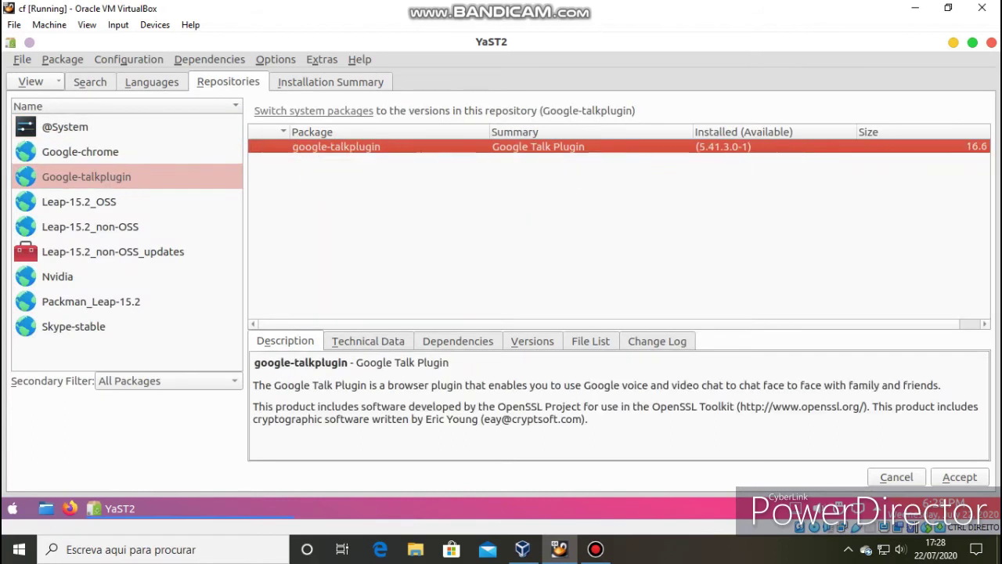
click(57, 276)
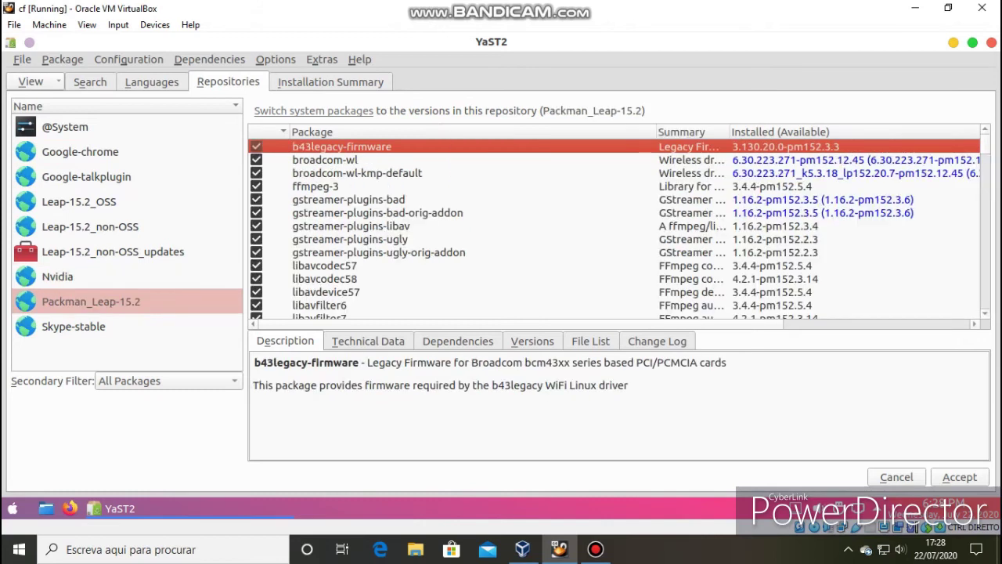
Search the available packages for "voko" and close the software manager
click(151, 82)
click(90, 82)
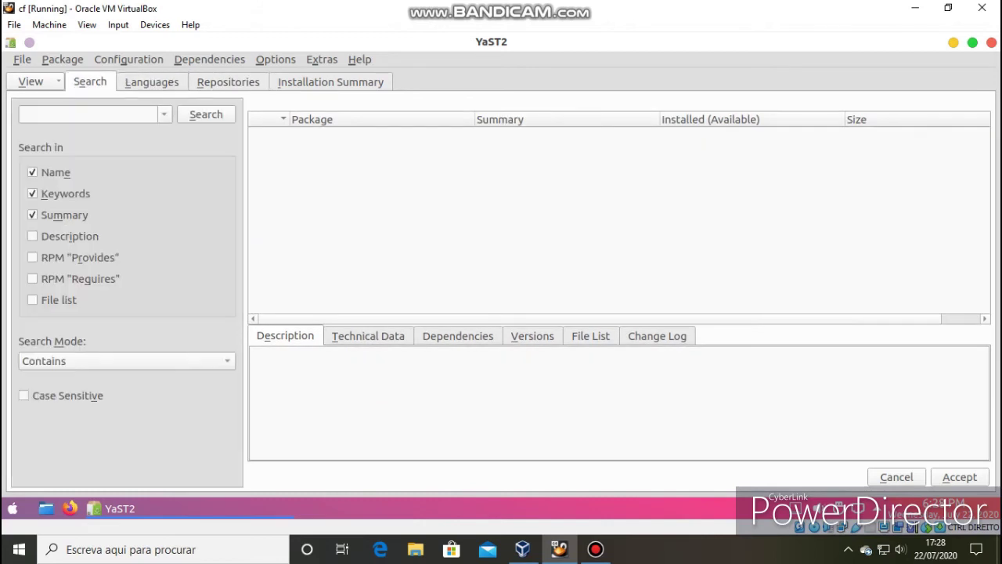
click(88, 115)
text(voko)
key(Return)
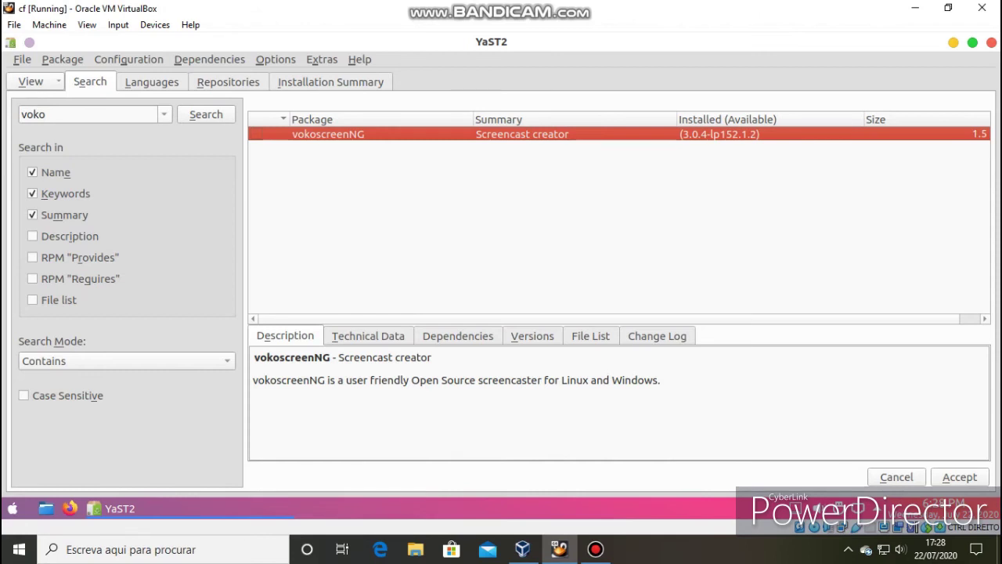
click(88, 114)
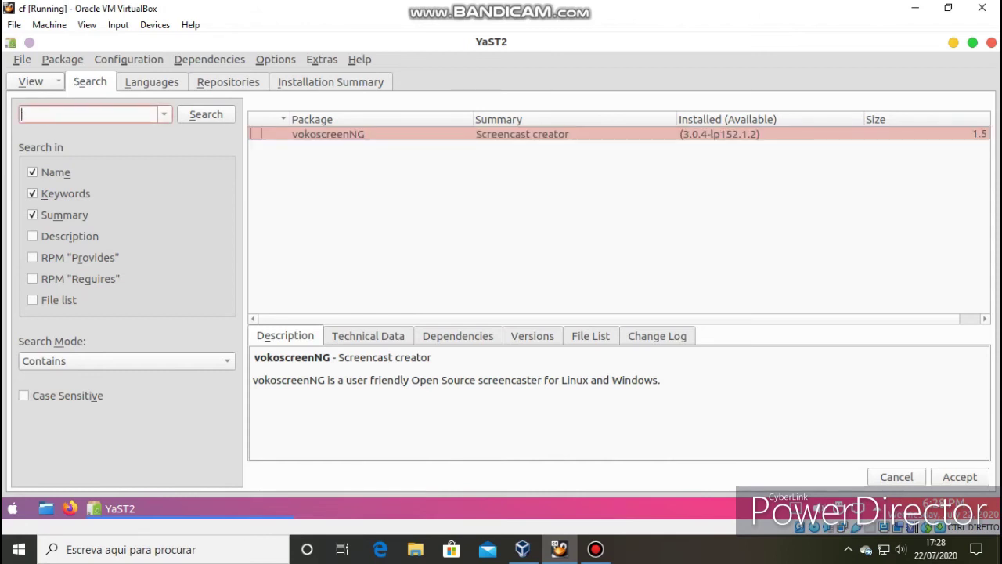
click(991, 42)
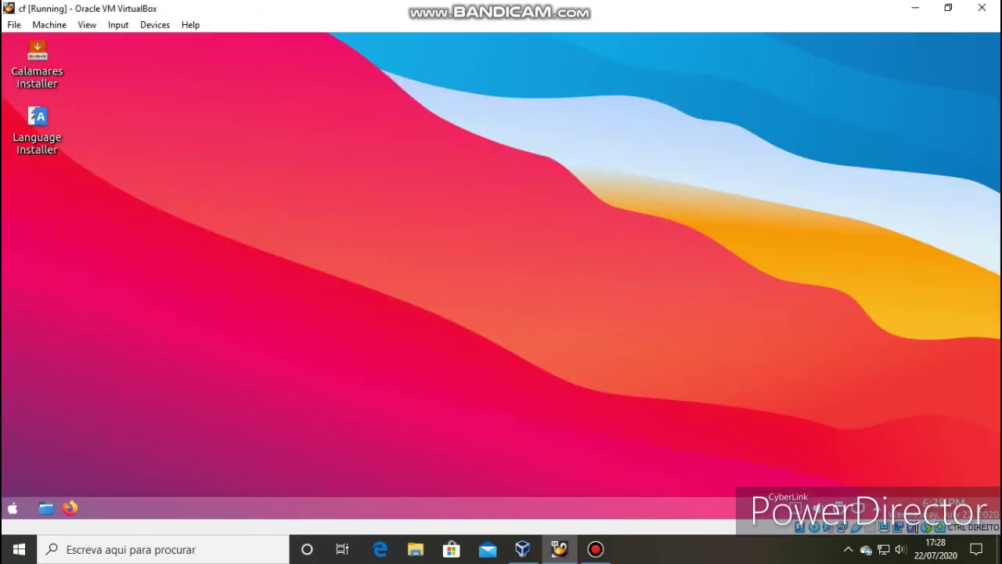
Open the Clementine music player from the Multimedia applications
click(13, 508)
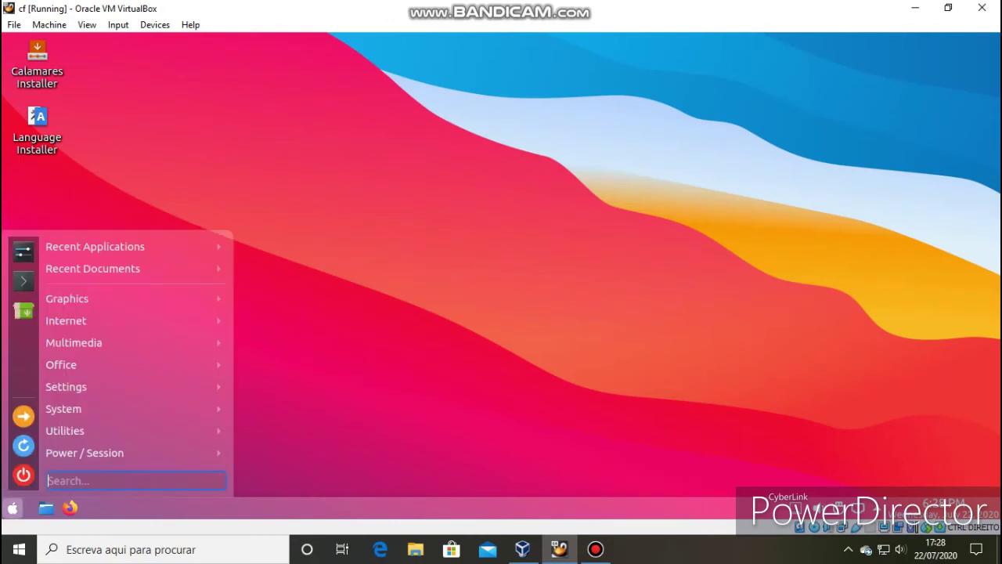
mouse_move(135, 343)
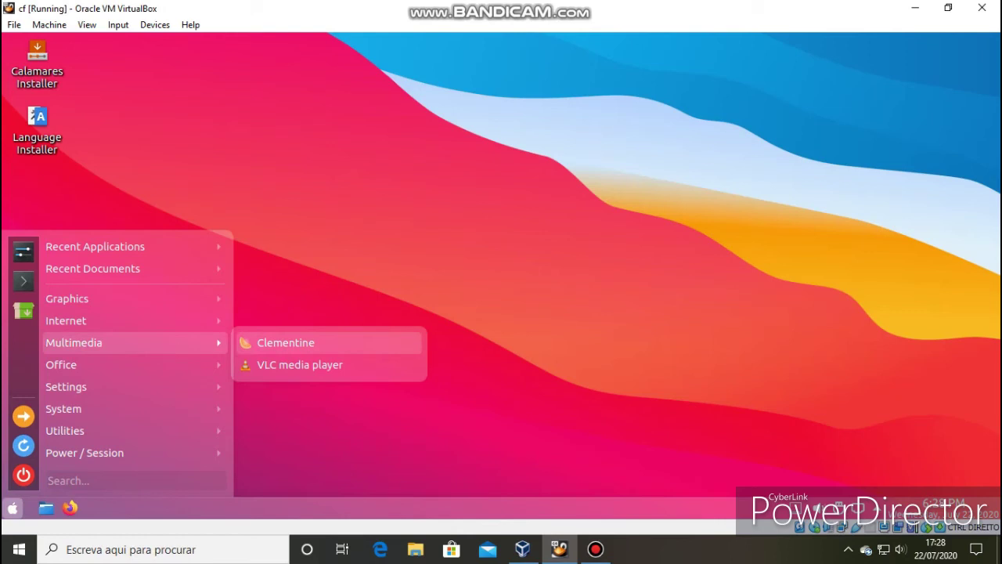
key(Escape)
key(Escape)
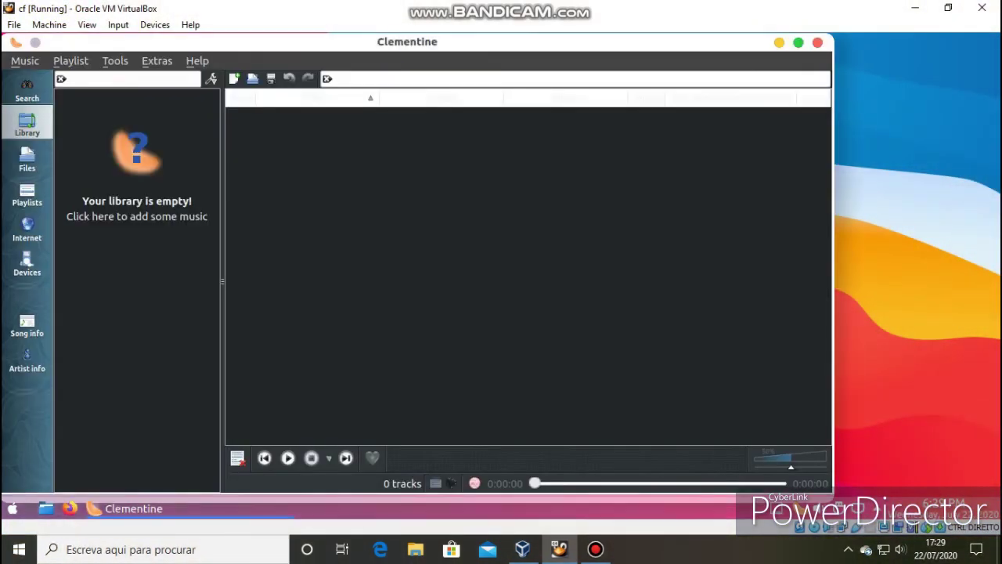
key(super)
key(Escape)
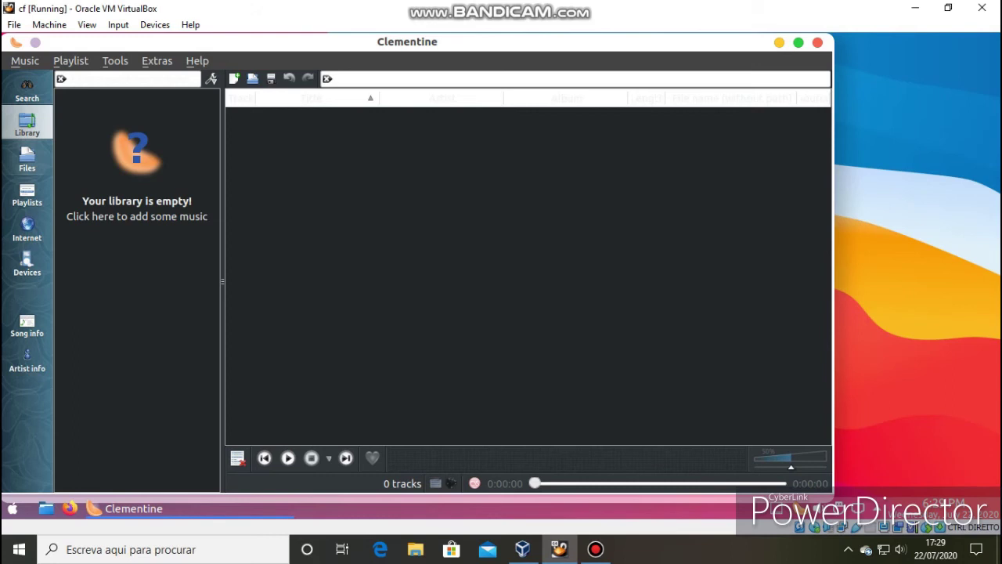
View Clementine's file and internet sources, play the Beat Blender station from SomaFM, and close the player
click(28, 158)
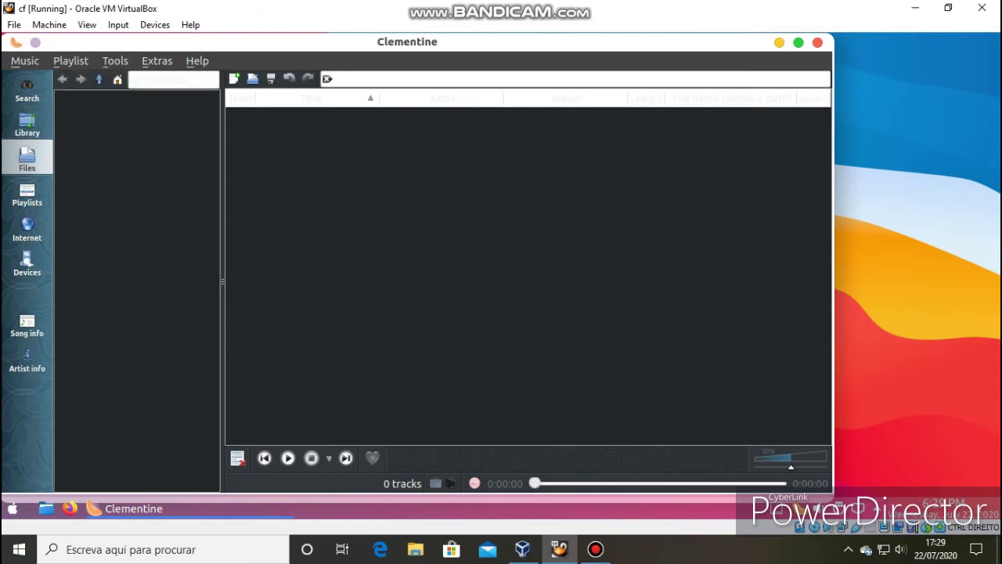
click(28, 228)
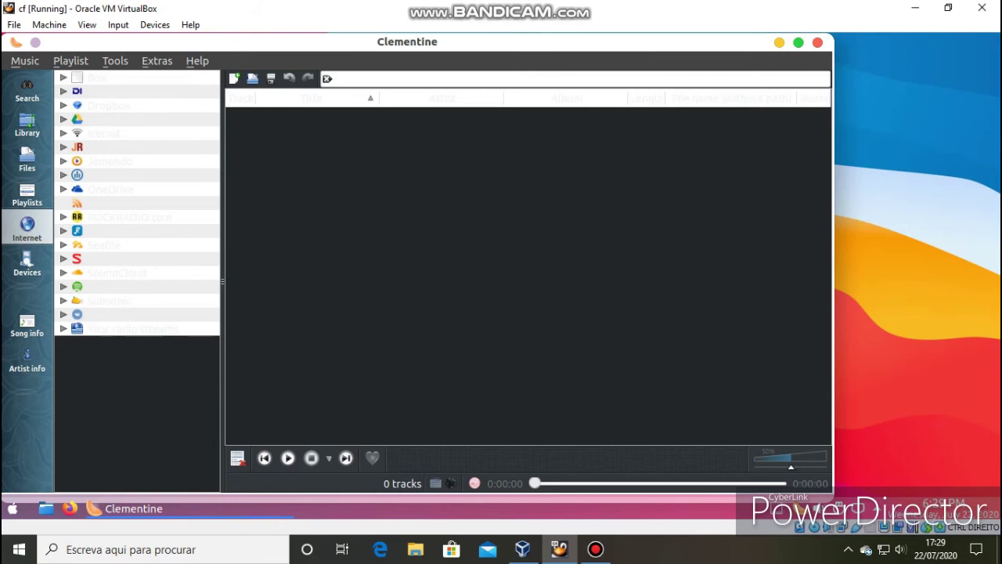
click(108, 259)
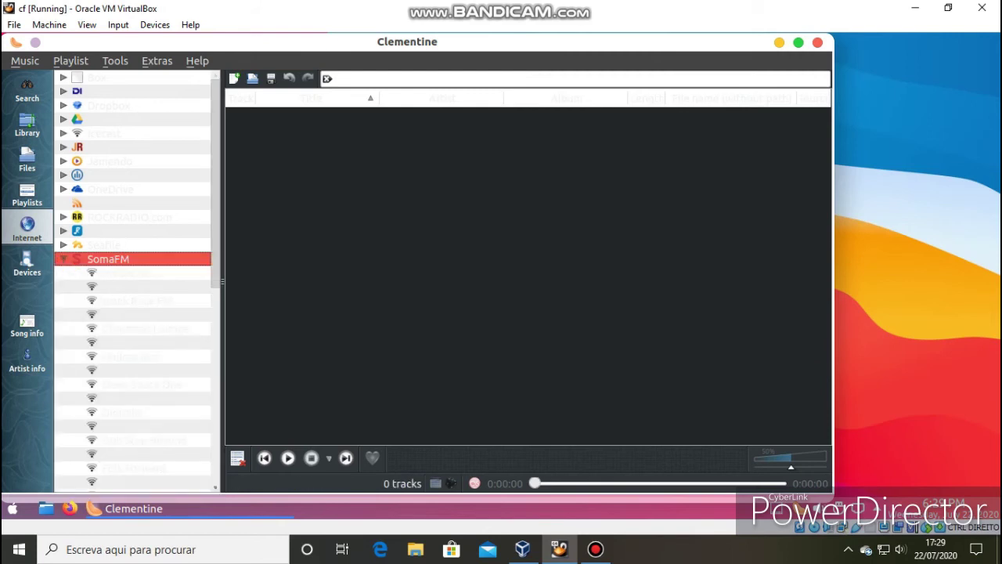
click(134, 287)
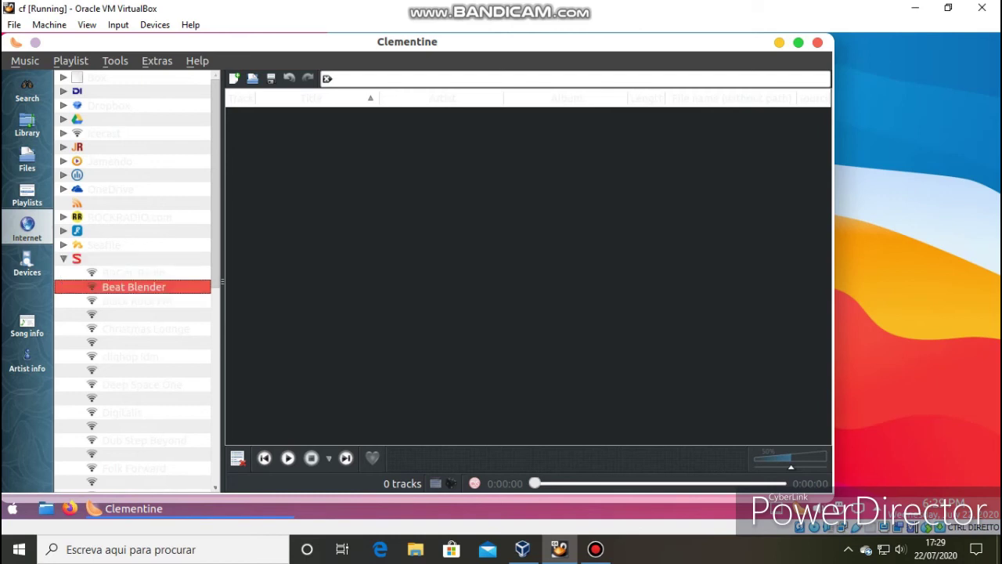
double_click(134, 286)
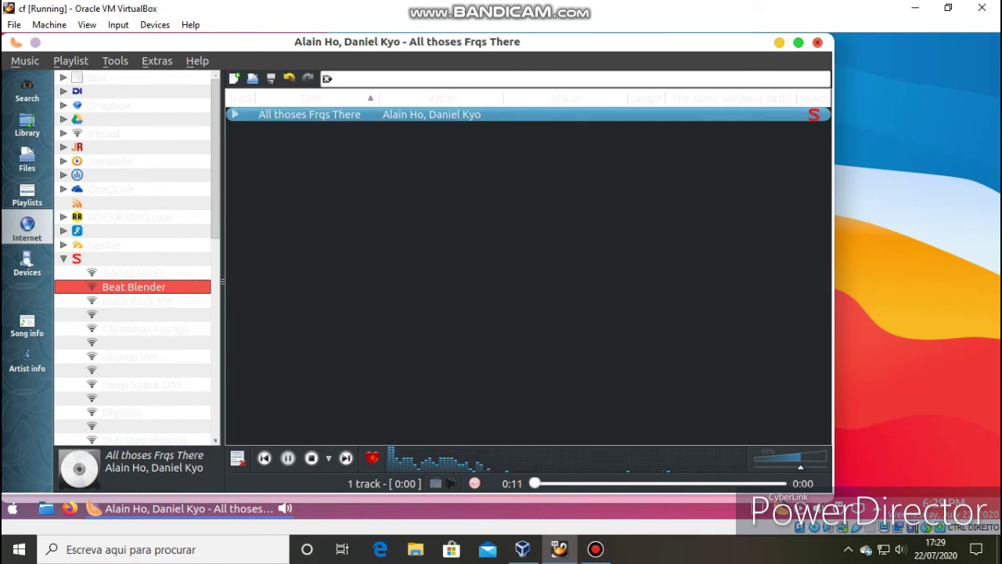
key(alt+F4)
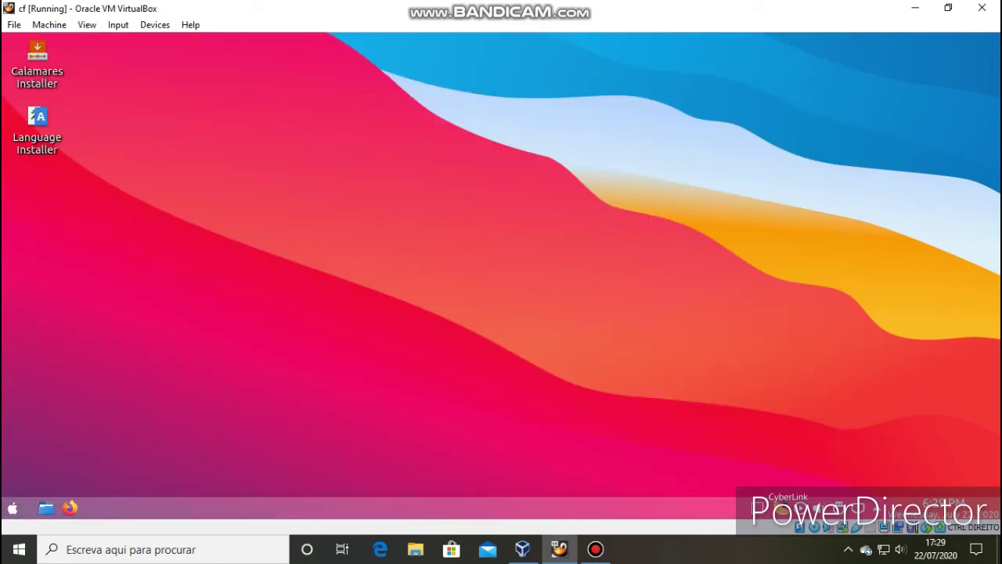
Open the desktop folder settings and browse the catalogue of new wallpapers available for download
right_click(230, 264)
click(301, 490)
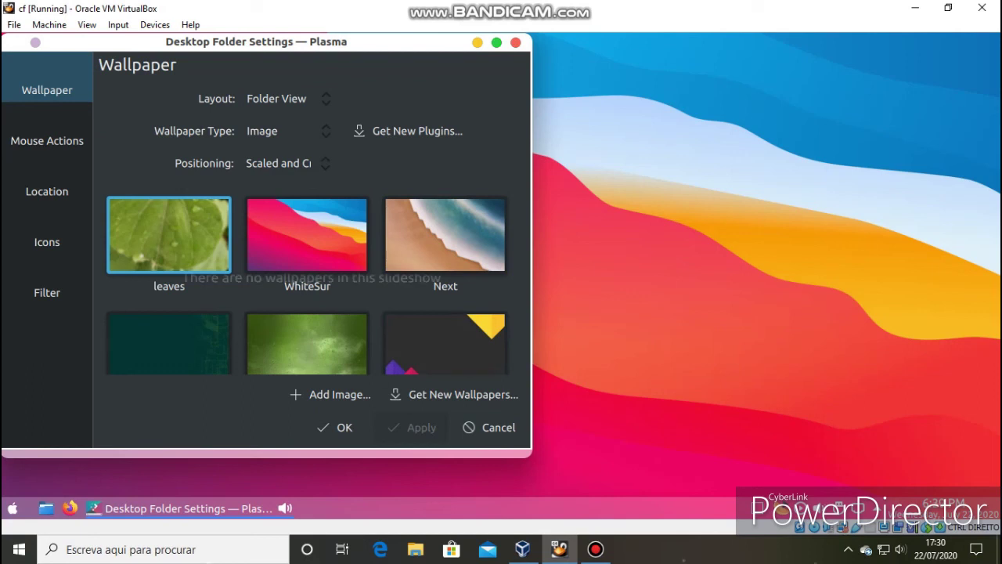
click(455, 394)
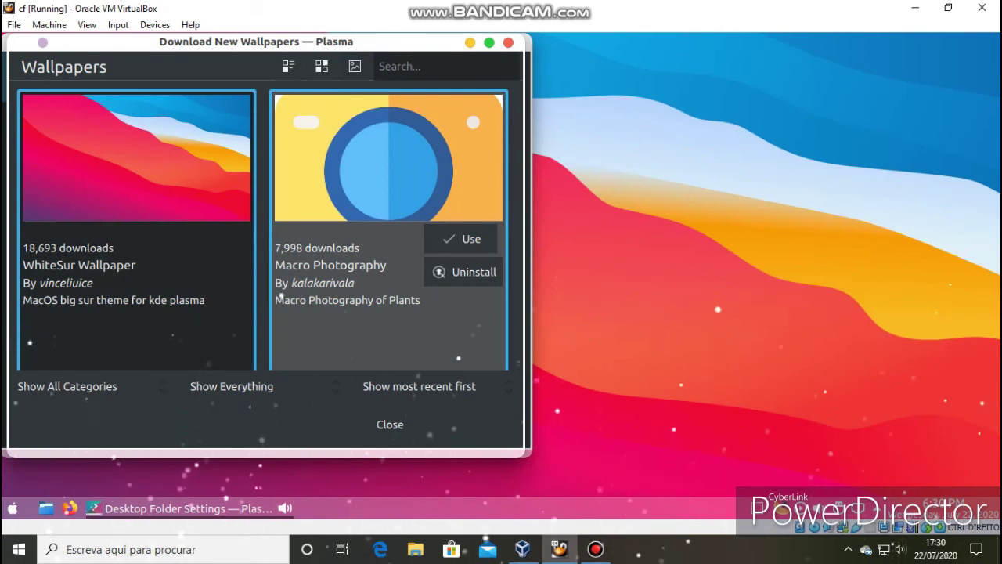
scroll(263, 227, down, 3)
scroll(263, 227, down, 10)
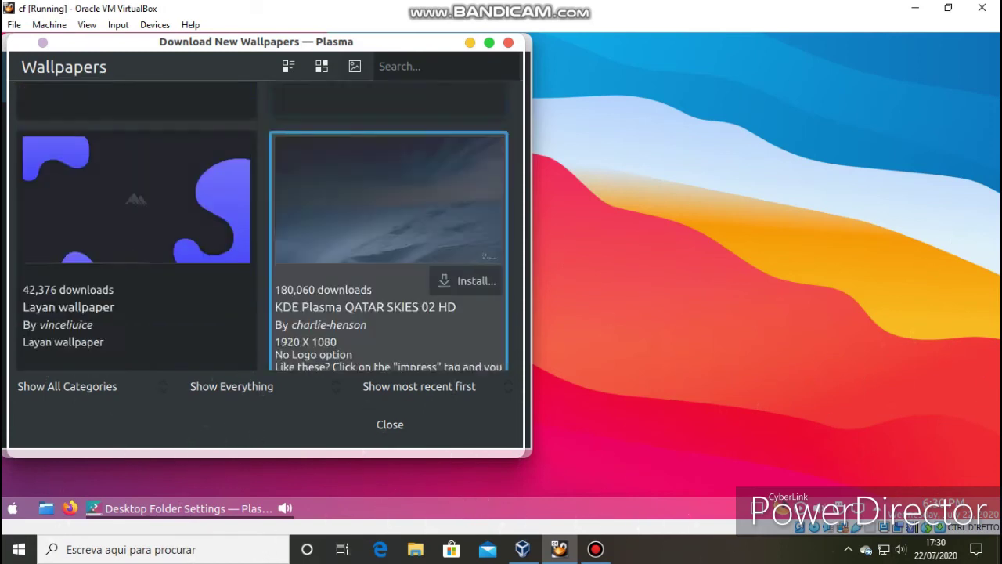
scroll(388, 227, down, 8)
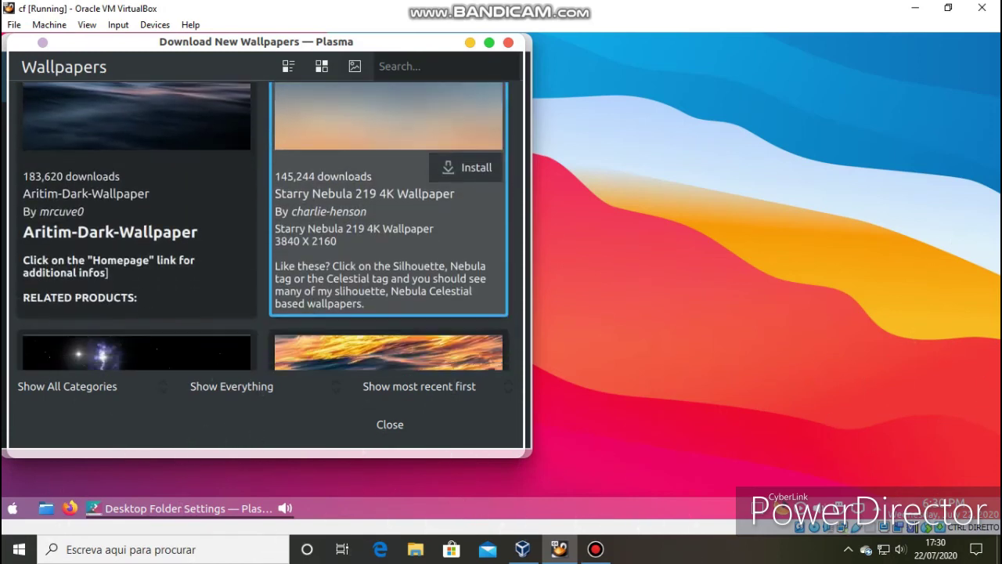
scroll(388, 227, down, 9)
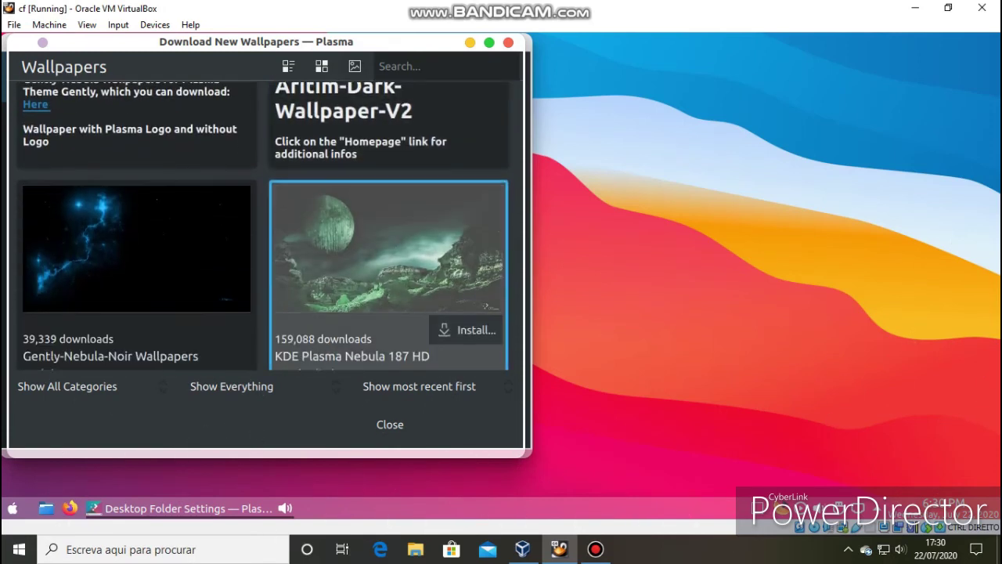
scroll(387, 234, down, 7)
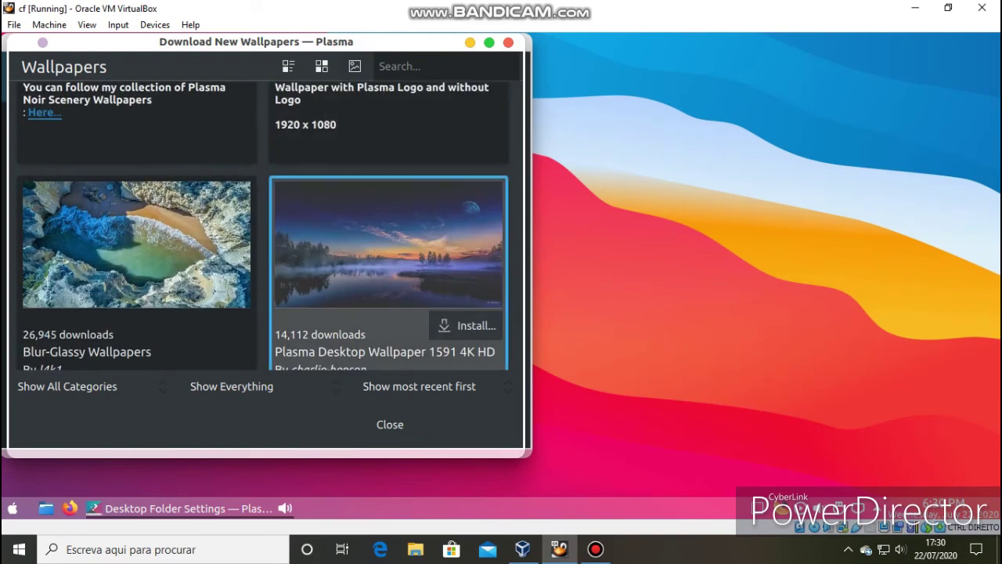
scroll(387, 235, down, 7)
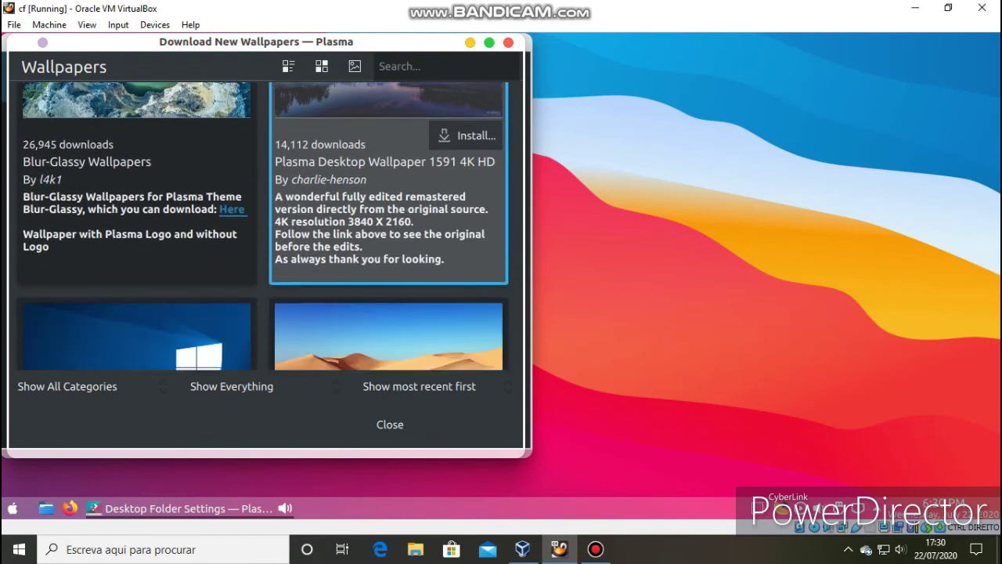
scroll(387, 235, down, 5)
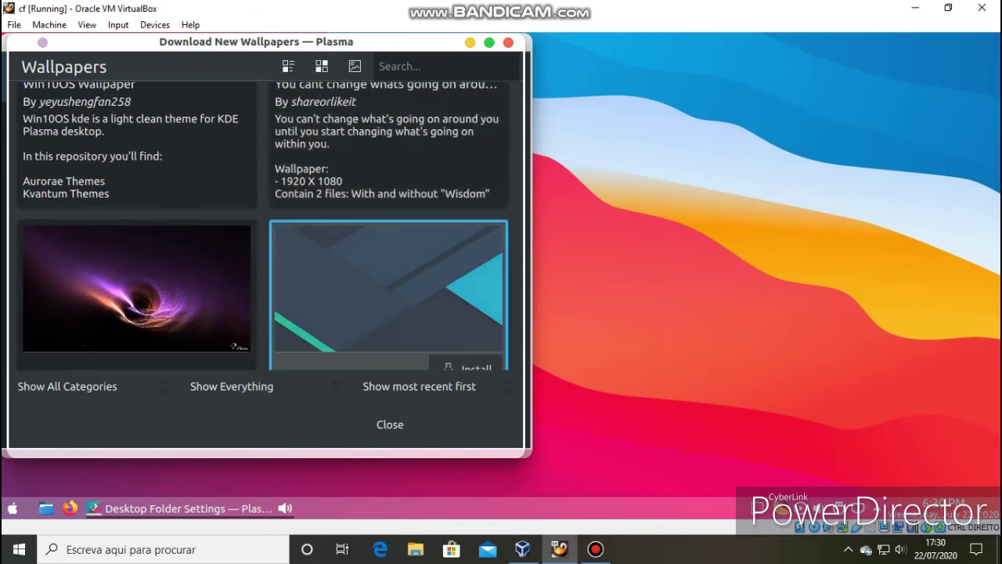
scroll(387, 234, up, 3)
Install the Win10OS Wallpaper from the download catalogue and return to the desktop folder settings
click(137, 196)
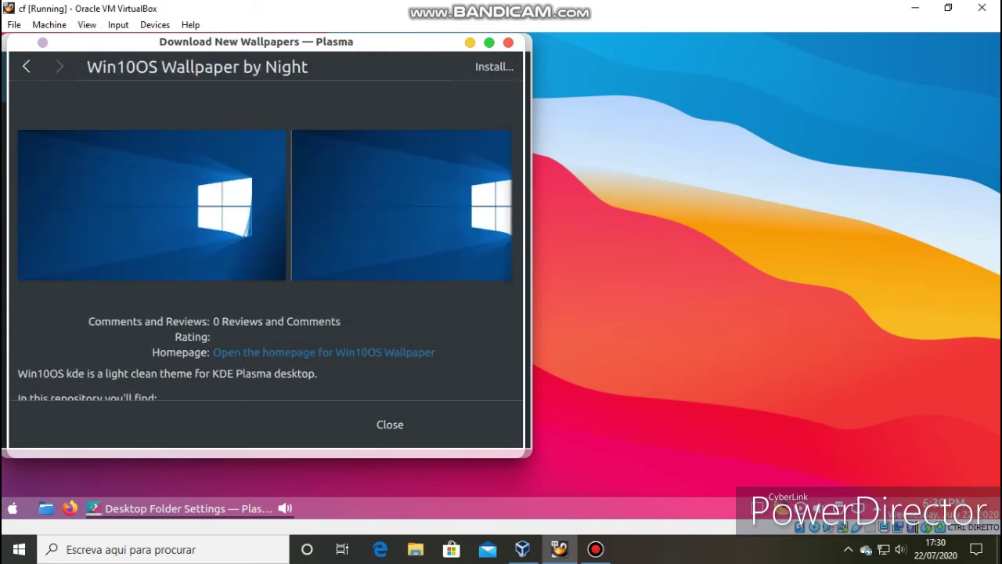
click(494, 66)
click(485, 284)
click(390, 425)
Try to apply the Win10OS image as the desktop wallpaper and confirm the desktop folder settings
click(465, 254)
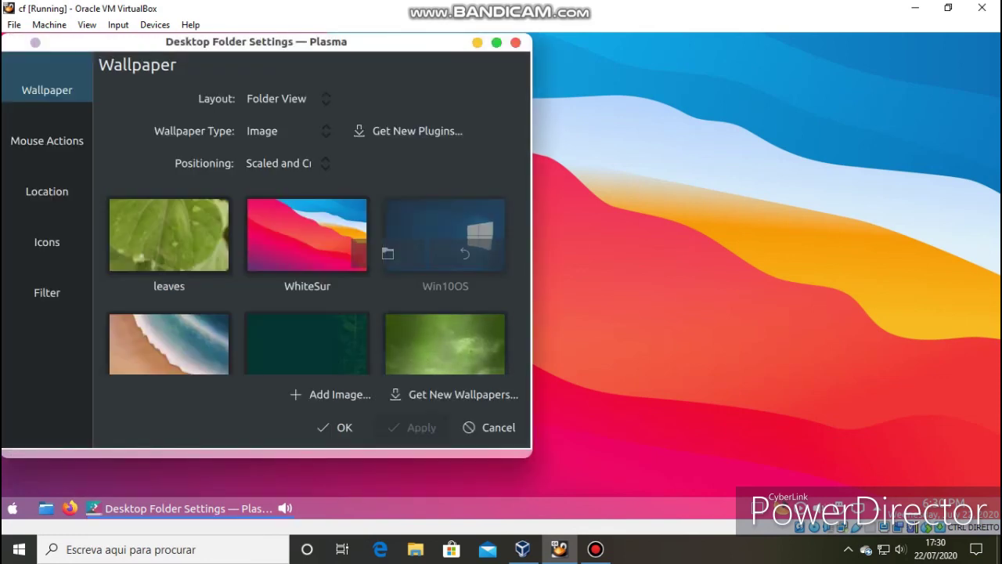
click(445, 232)
click(413, 427)
click(336, 428)
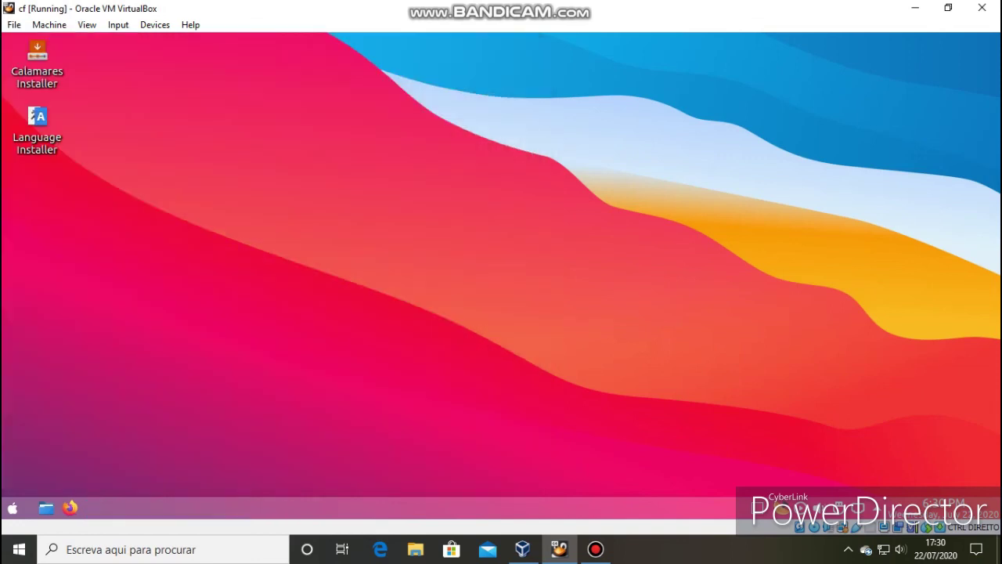
Try the Win10OS wallpaper in the desktop folder settings and apply the leaves image as the desktop wallpaper instead
right_click(368, 155)
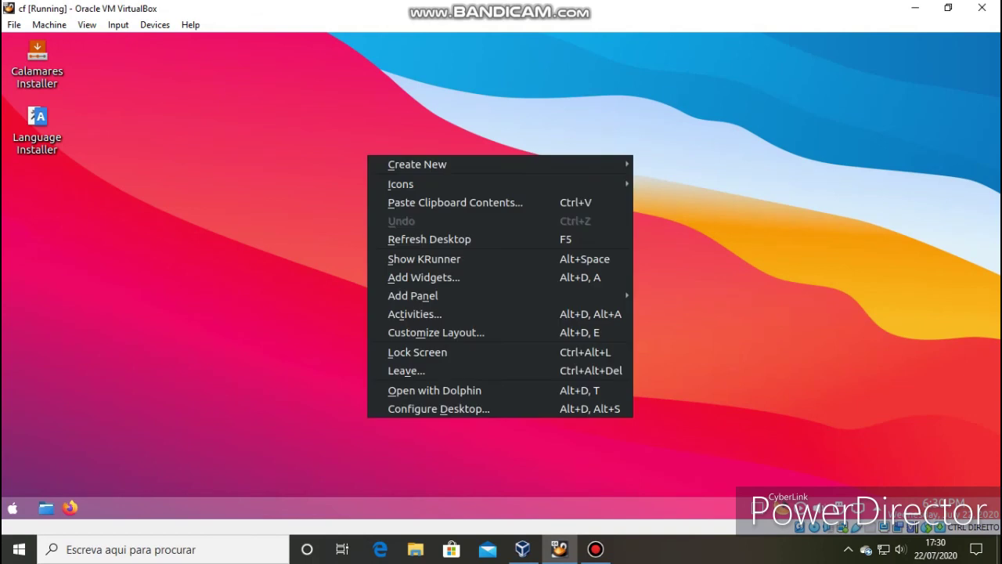
click(438, 408)
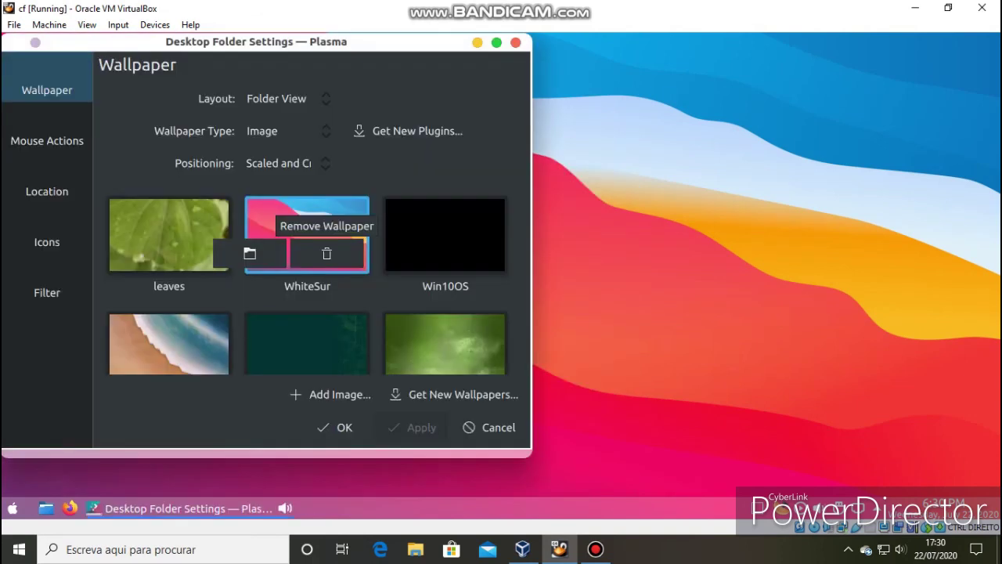
click(445, 227)
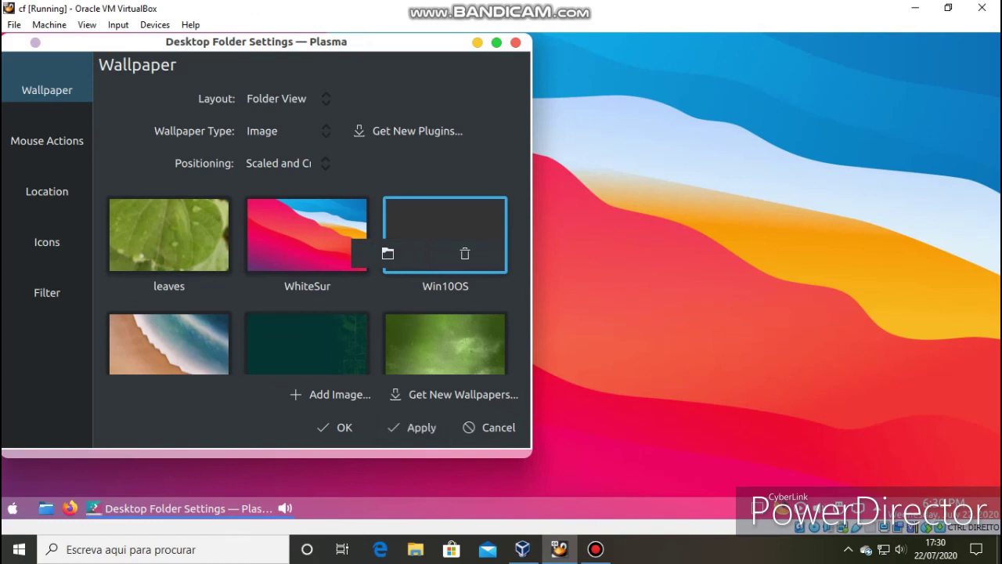
click(413, 427)
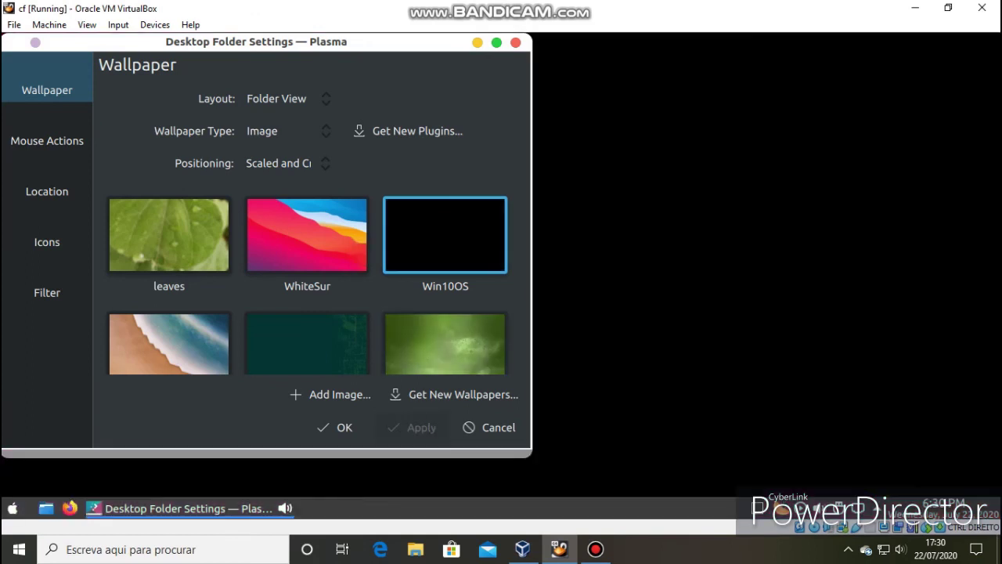
click(169, 234)
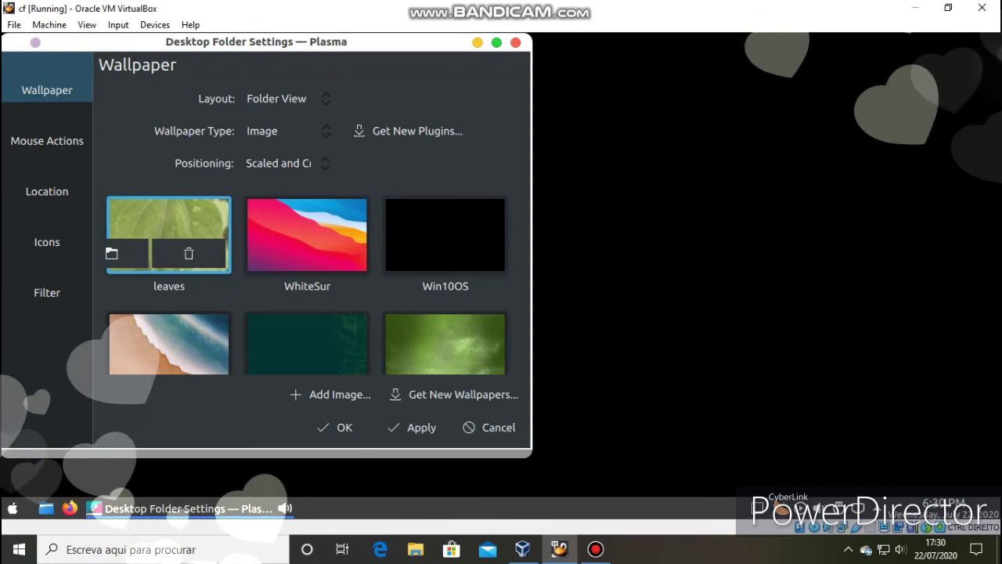
click(413, 427)
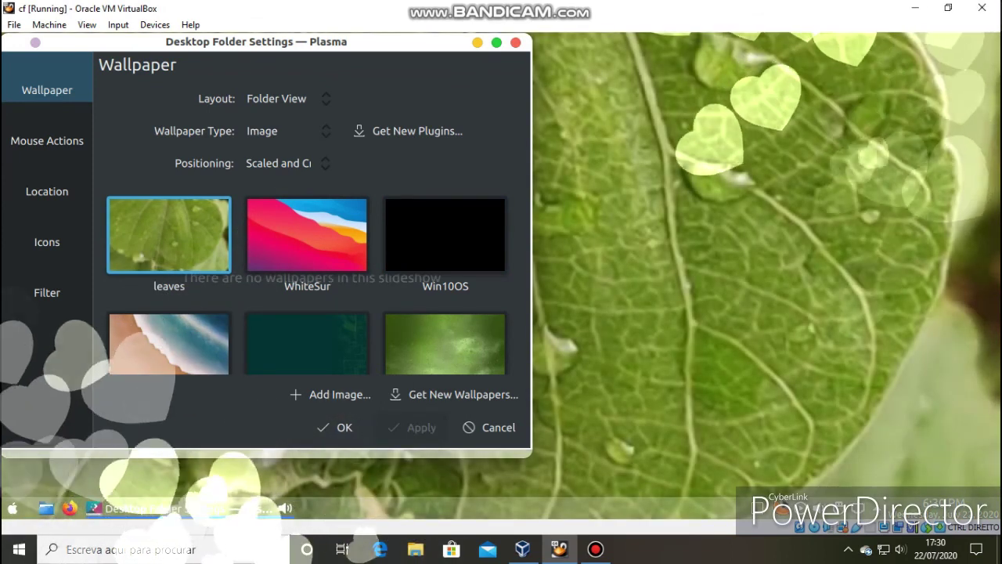
Browse the downloadable wallpaper catalogue for another desktop background, looking through the entries below the already installed ones
click(454, 394)
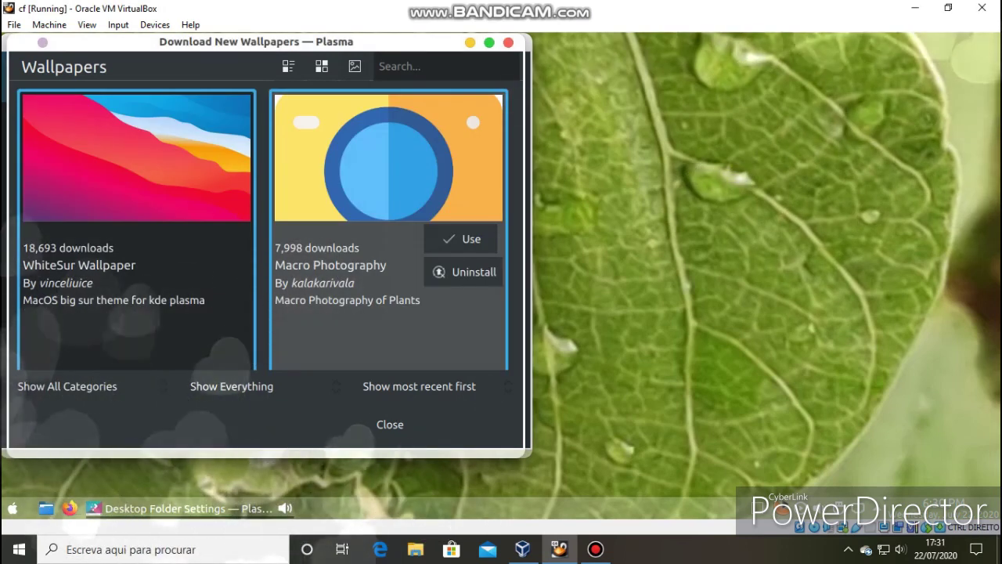
scroll(263, 226, down, 5)
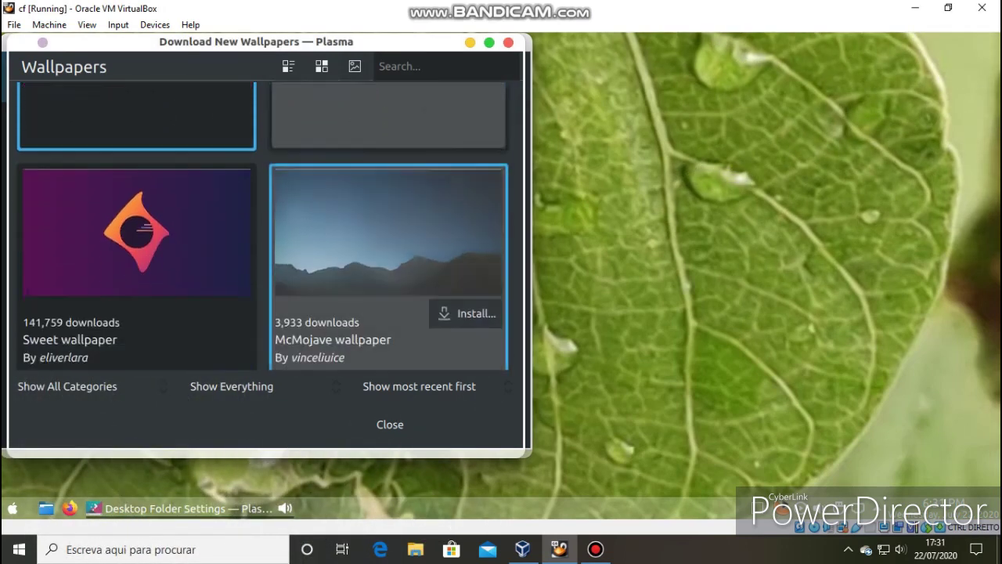
scroll(388, 195, down, 6)
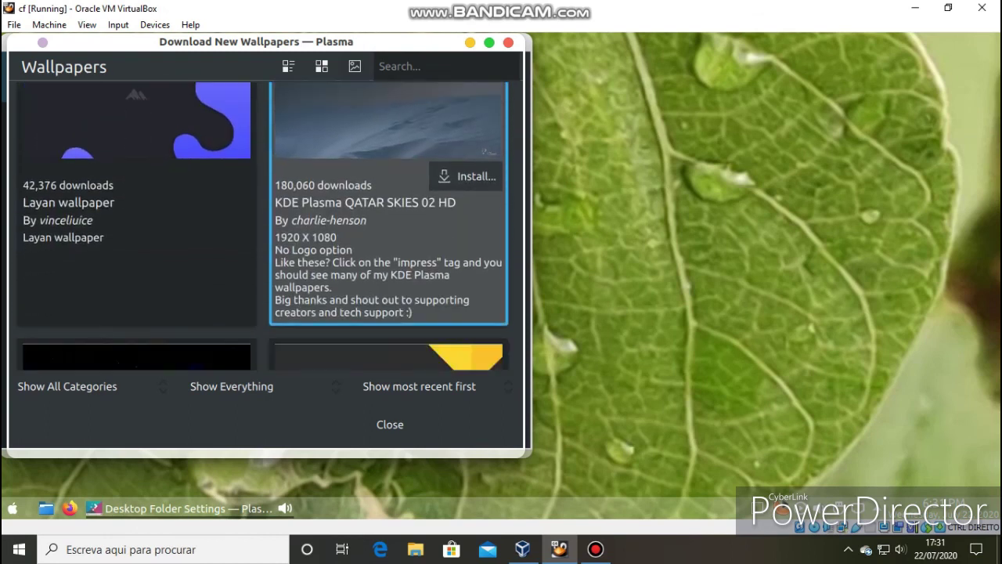
scroll(387, 196, down, 5)
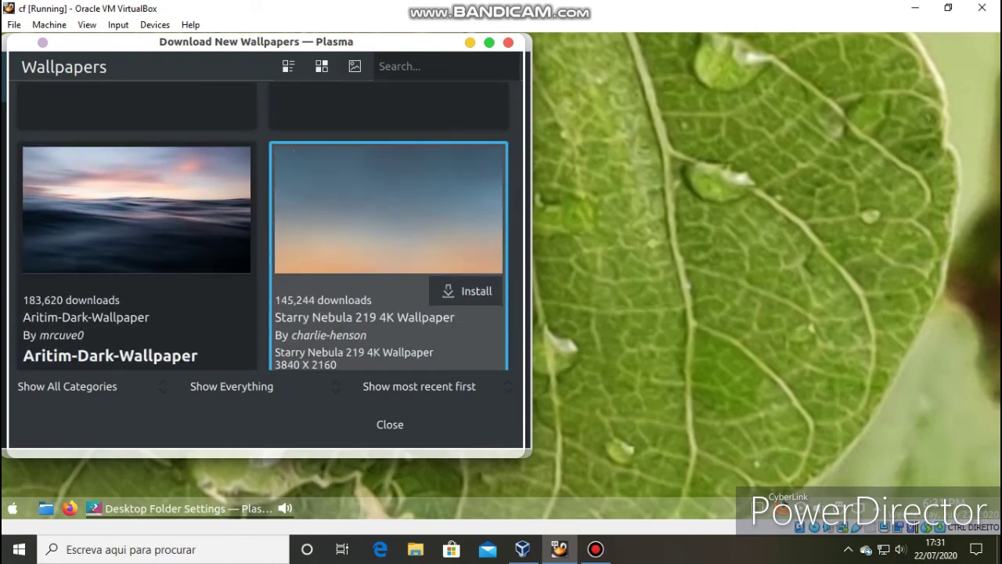
scroll(388, 235, down, 4)
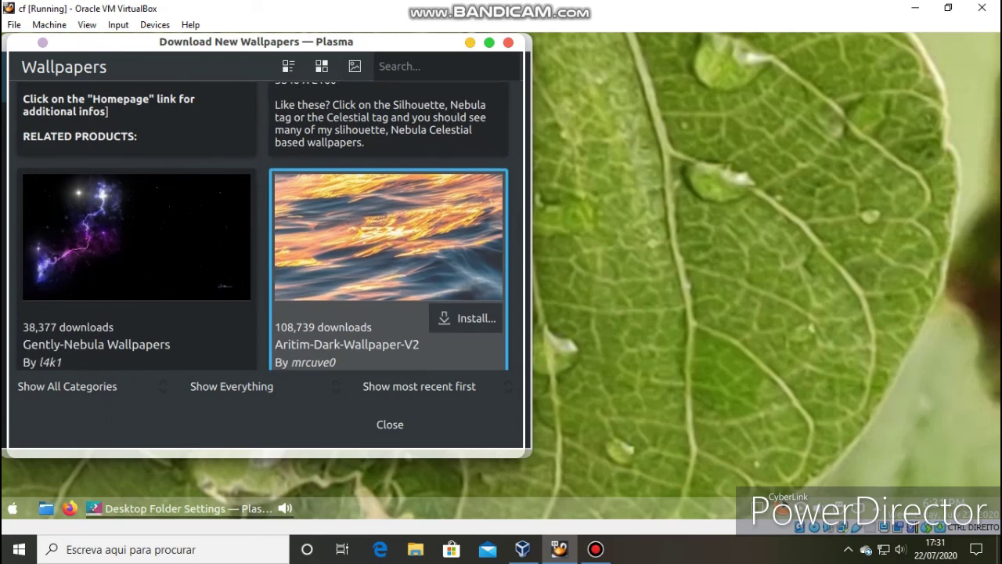